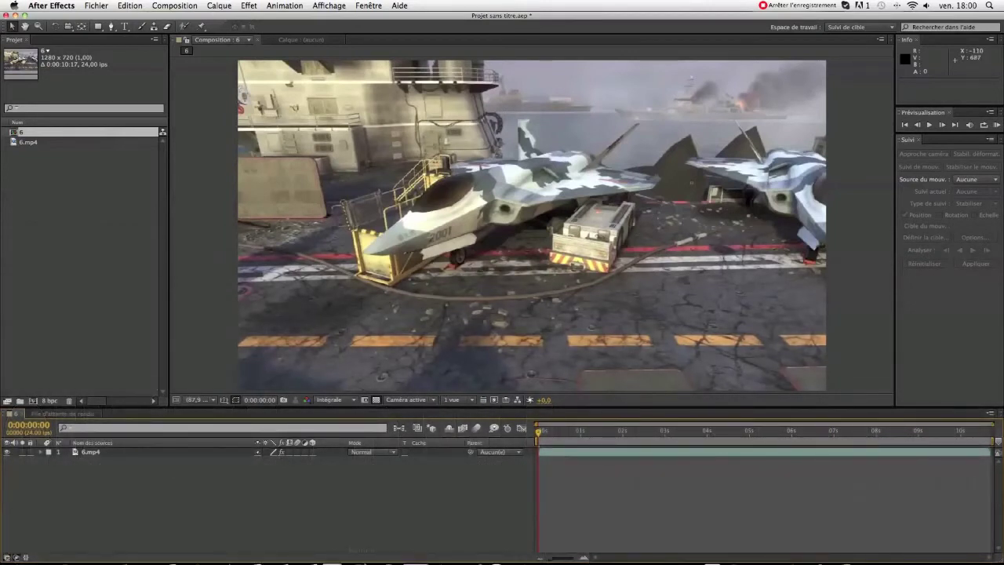
Switch to Safari and examine which MAXON After Effects plug-in download matches each After Effects and CINEMA 4D version.
mouse_move(388, 549)
mouse_move(966, 560)
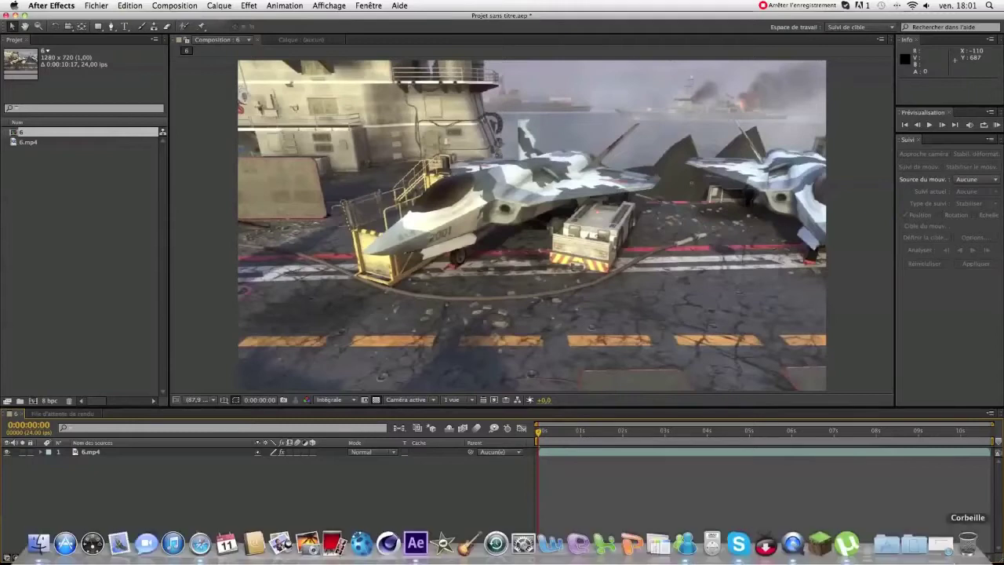
click(939, 543)
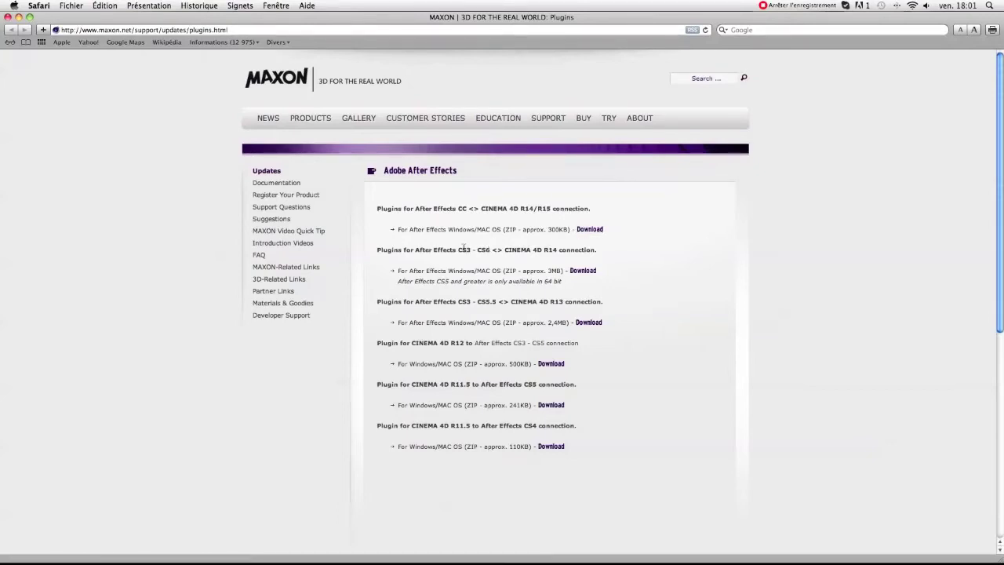
drag(458, 249, 558, 252)
click(651, 270)
drag(459, 304, 566, 303)
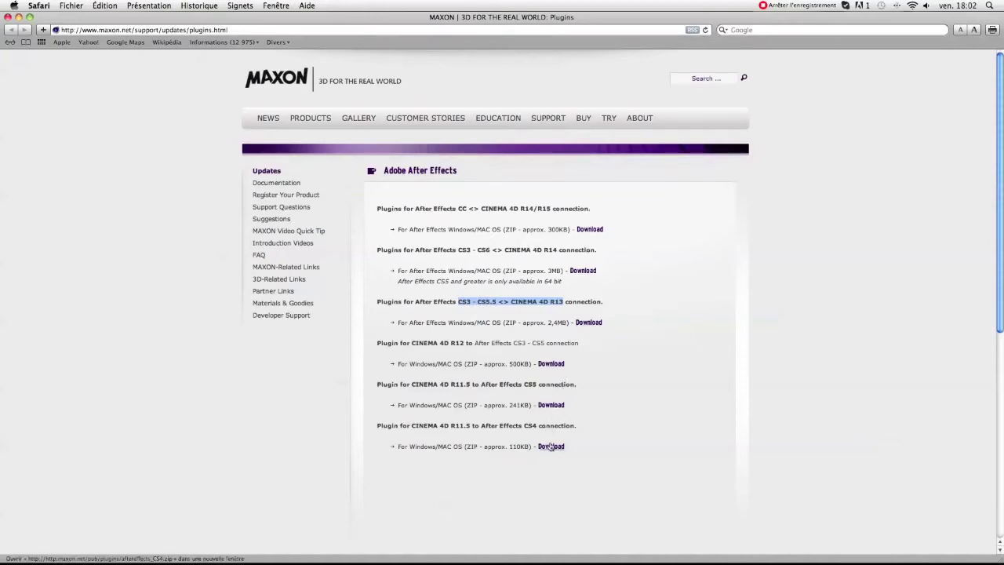
click(652, 251)
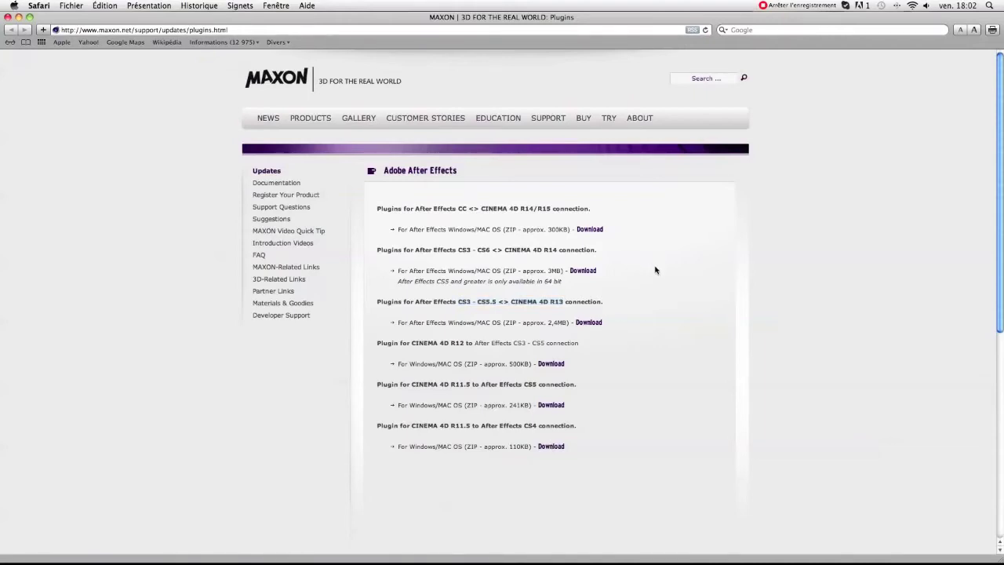
Look in the Adobe After Effects CS6 application's Plug-ins folder for the installed C4DFormat.plugin file.
mouse_move(895, 563)
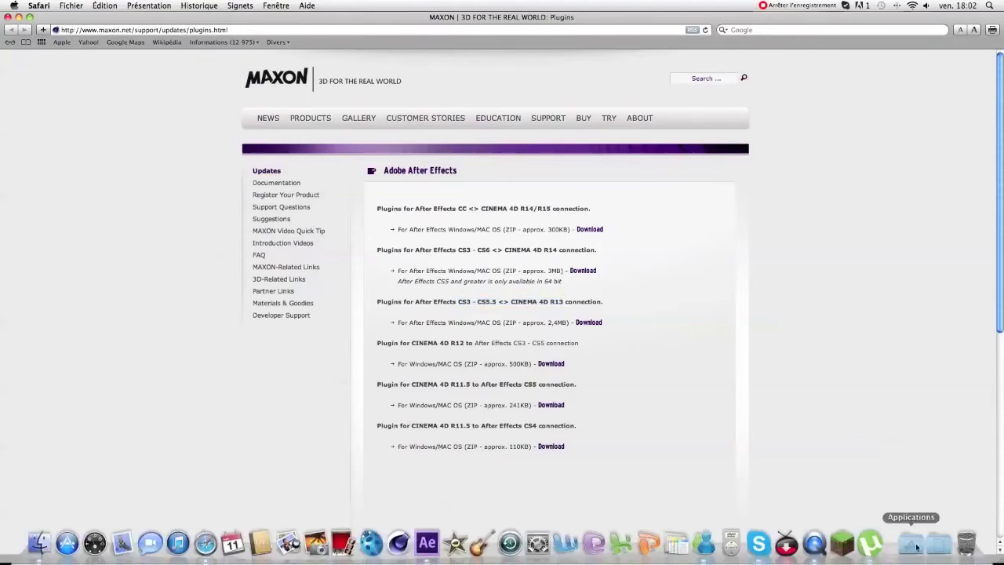
click(910, 544)
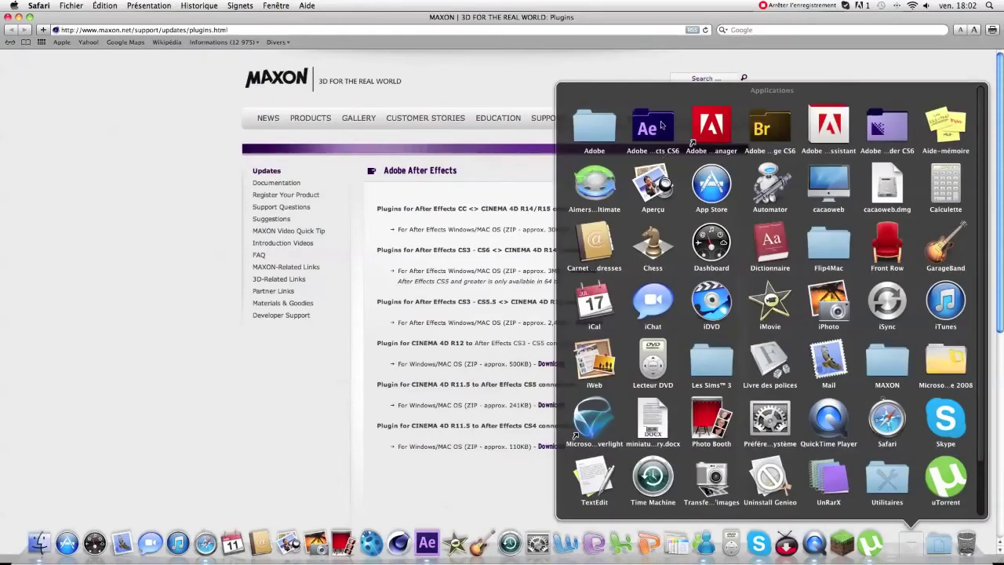
click(661, 125)
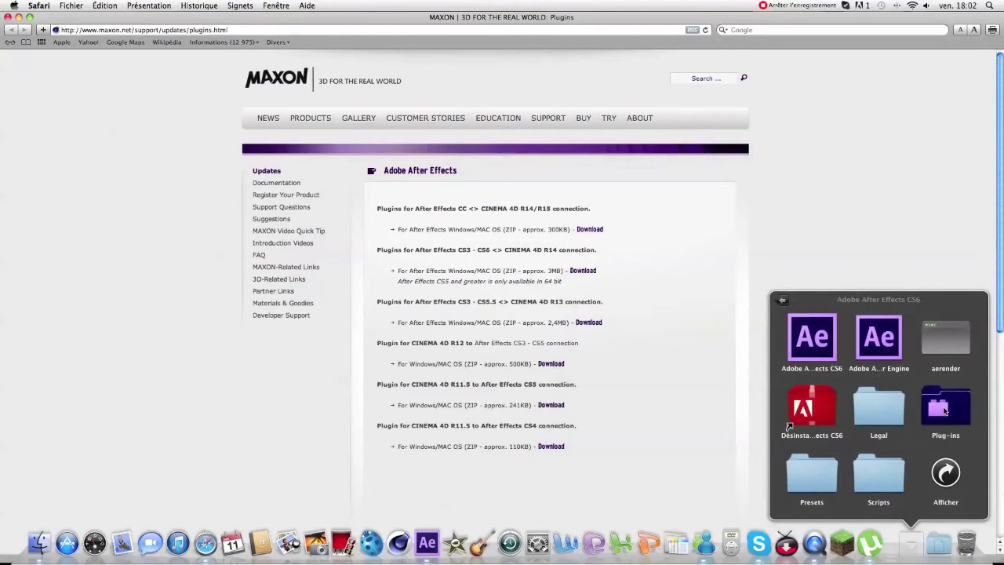
click(945, 409)
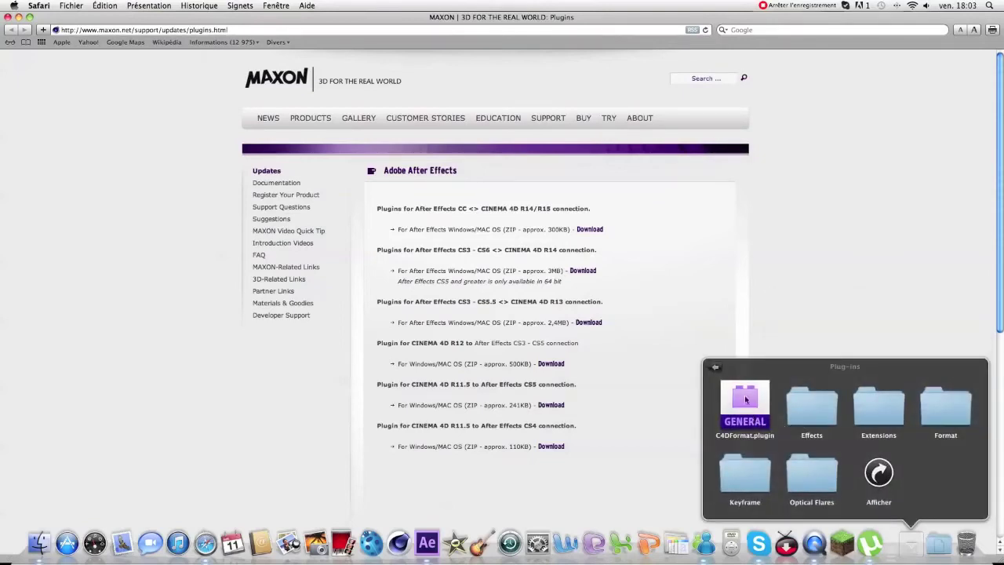
click(805, 338)
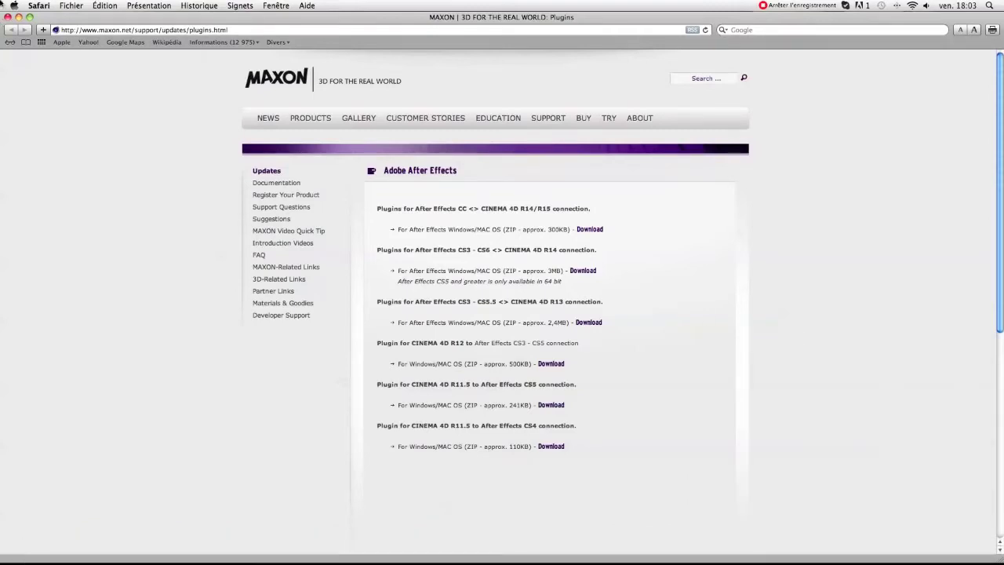
Close the MAXON plug-ins page to return to After Effects and run a RAM preview of the footage composition.
click(7, 17)
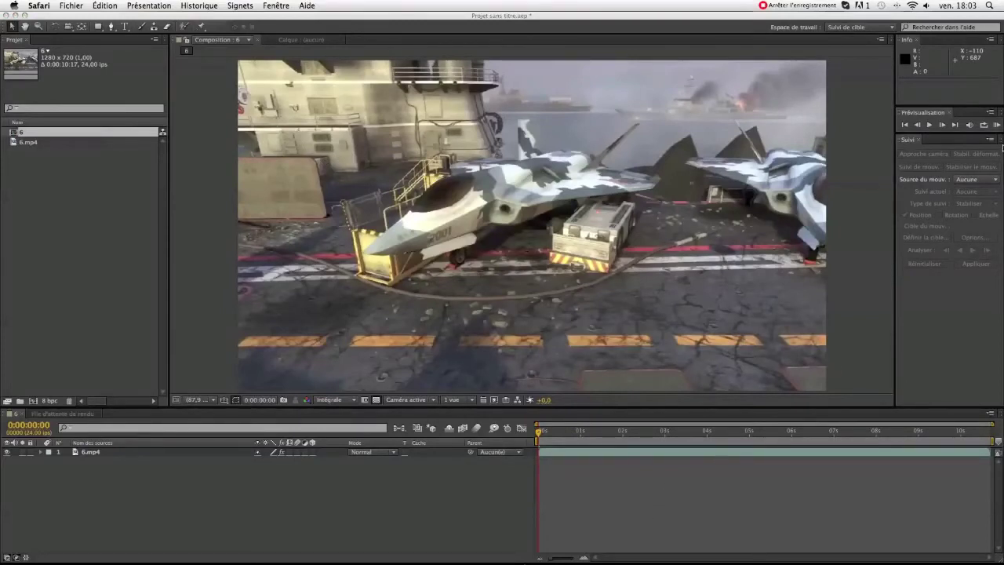
click(997, 126)
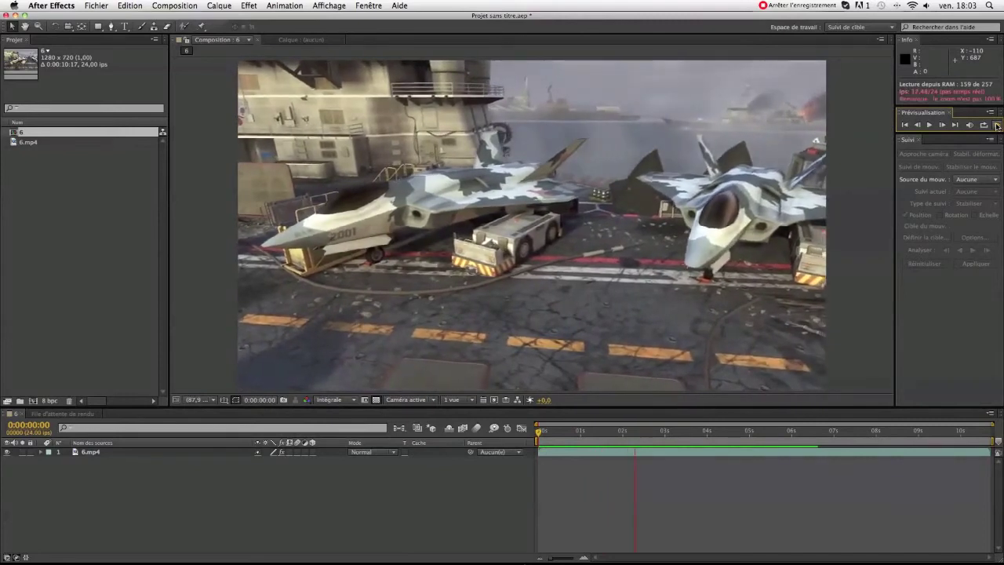
click(997, 126)
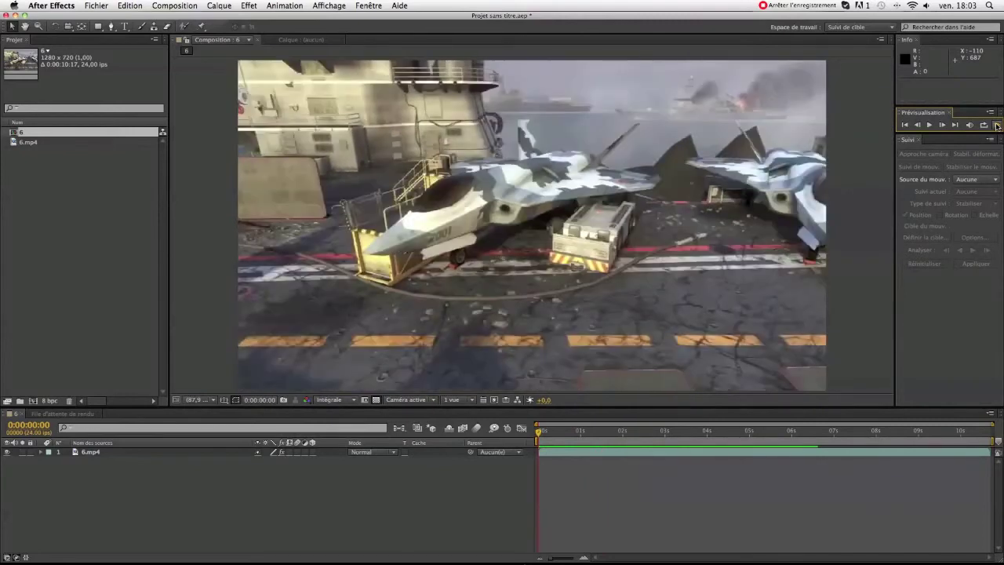
Apply the perspective effect "Suivi de la caméra 3D" to the 6.mp4 layer.
click(250, 6)
click(644, 480)
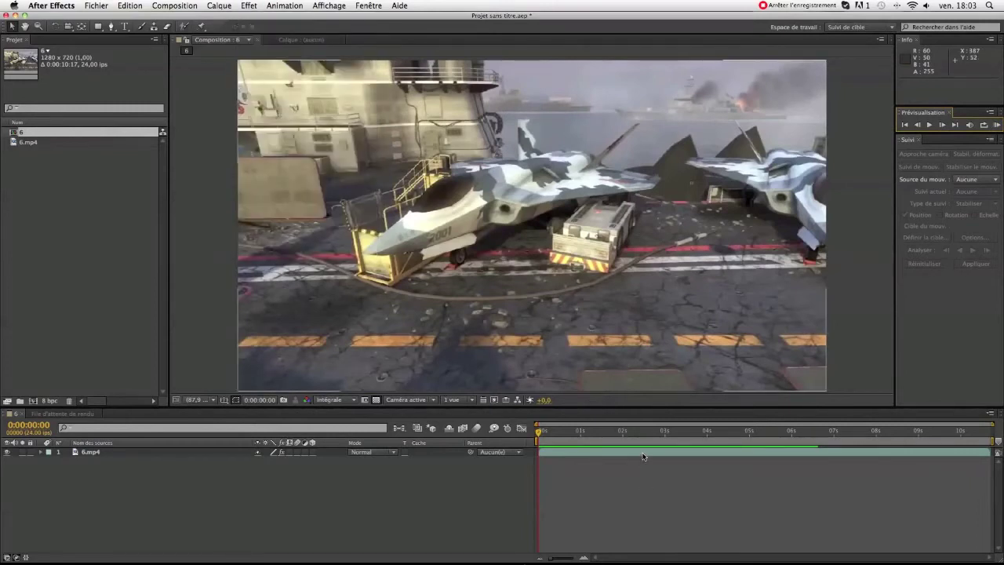
click(643, 456)
click(249, 5)
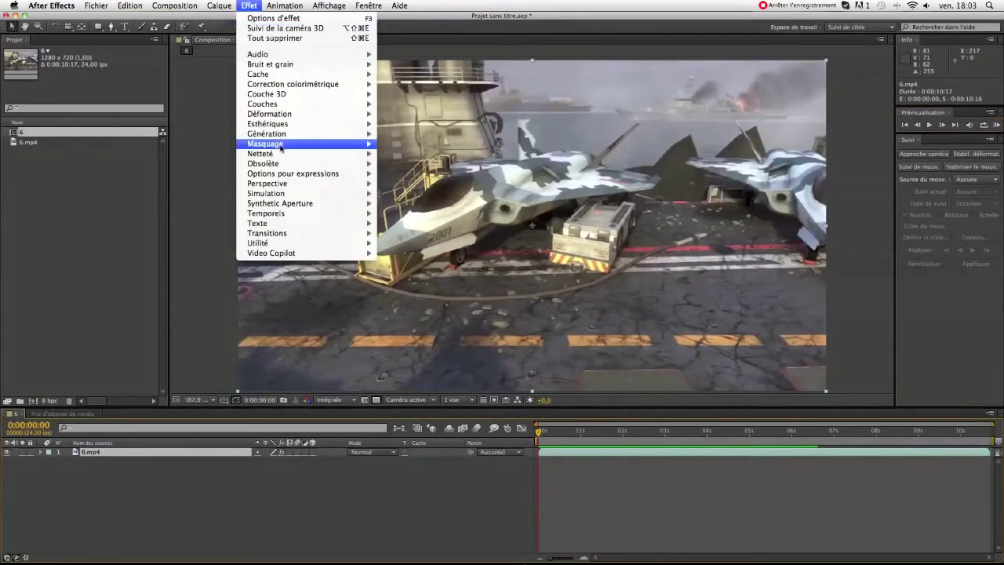
mouse_move(314, 184)
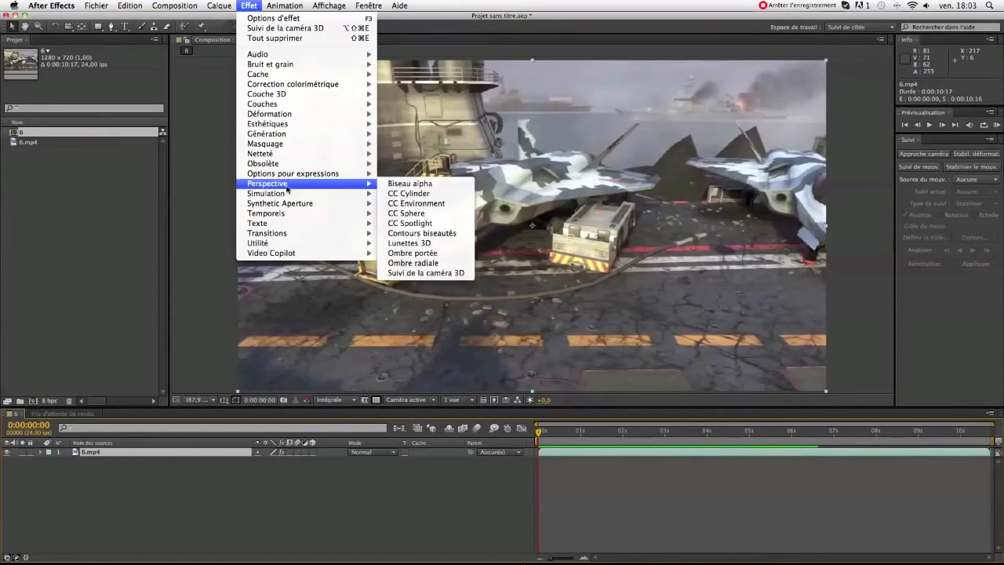
click(459, 273)
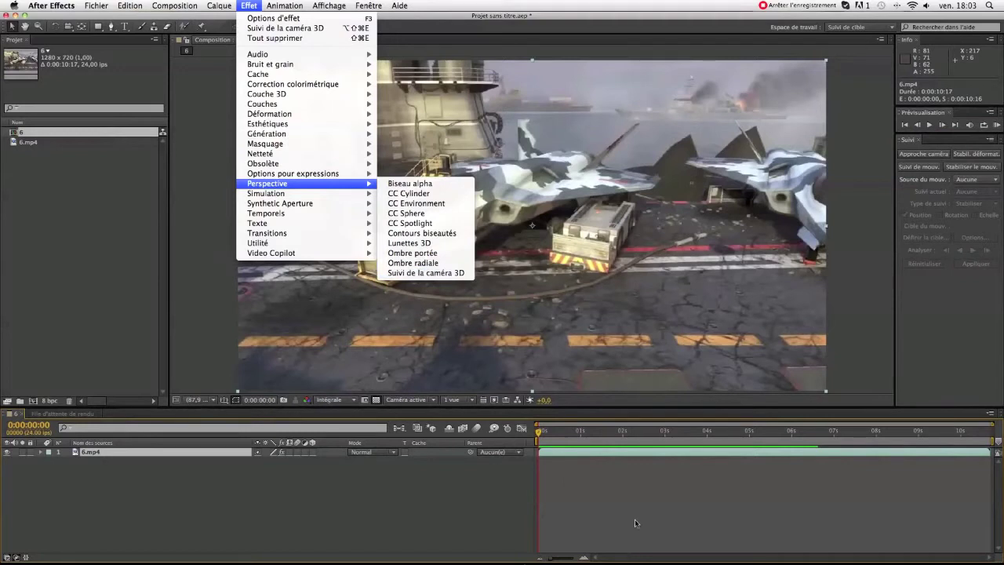
Select the "Suivi de la caméra 3D" effect on the 6.mp4 layer to show its track points in the composition.
click(42, 453)
click(50, 461)
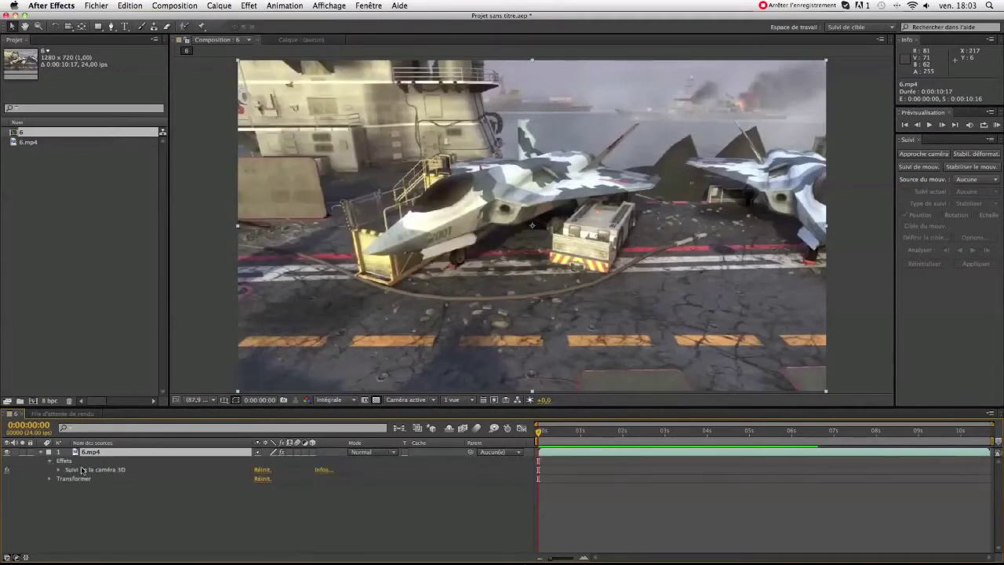
click(83, 469)
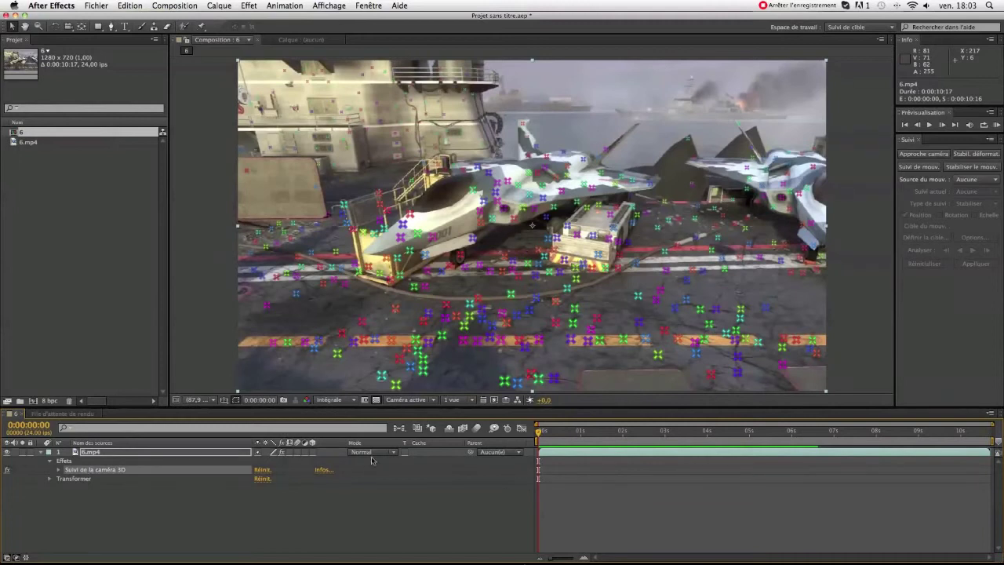
click(42, 454)
At 0:00:01:16, create a solid and a camera from the track points on the deck's orange dashed line.
drag(539, 431, 683, 437)
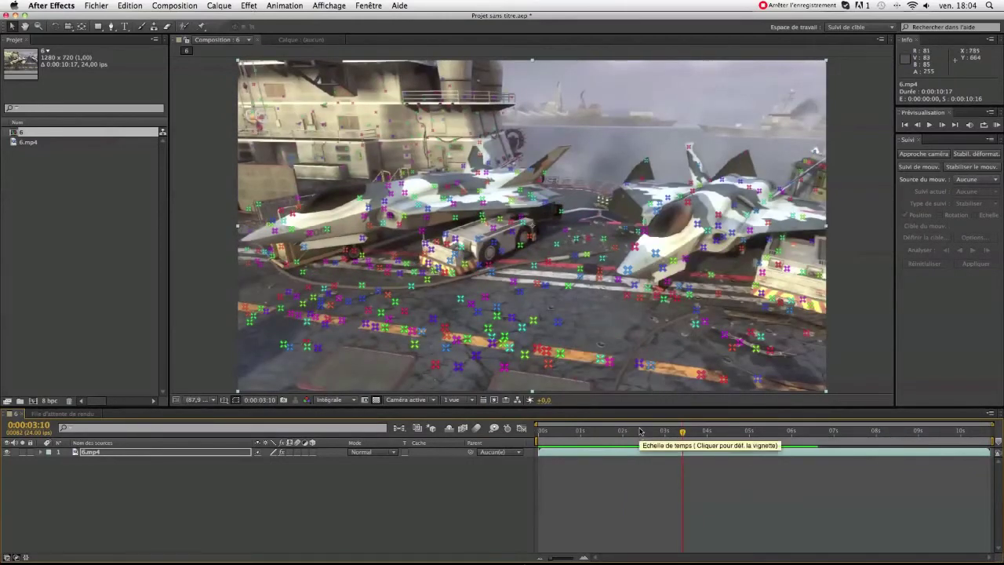
drag(684, 432, 608, 434)
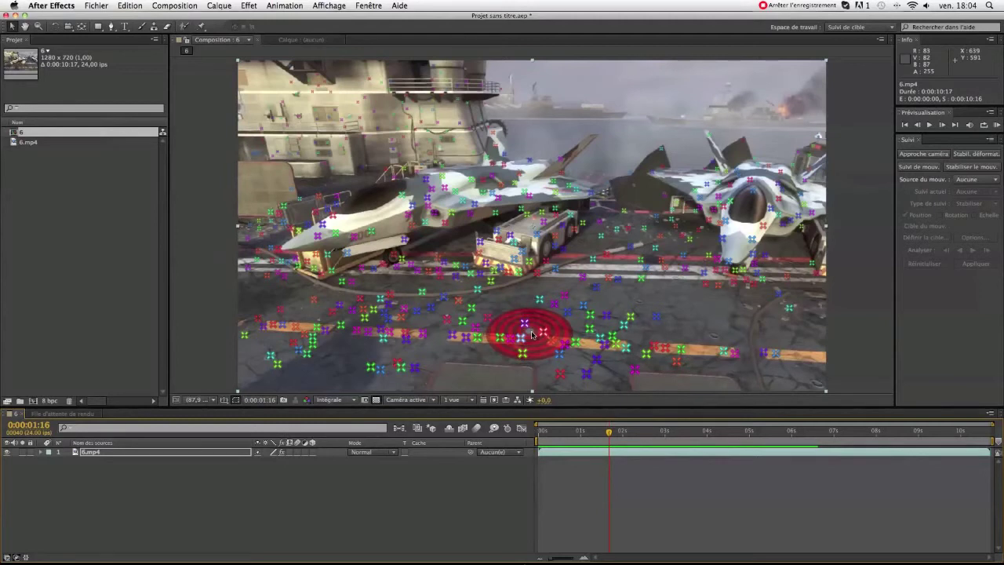
right_click(531, 334)
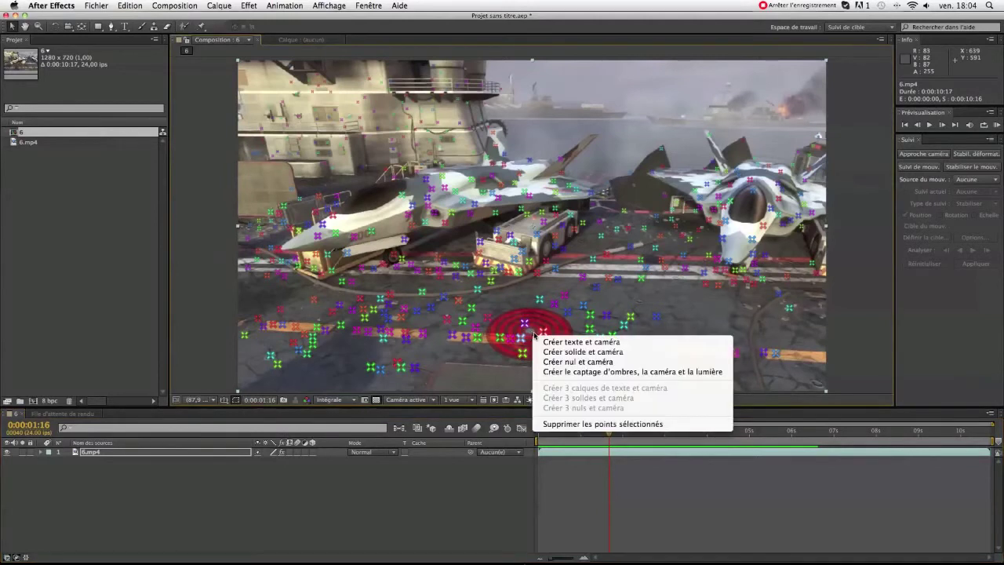
click(571, 352)
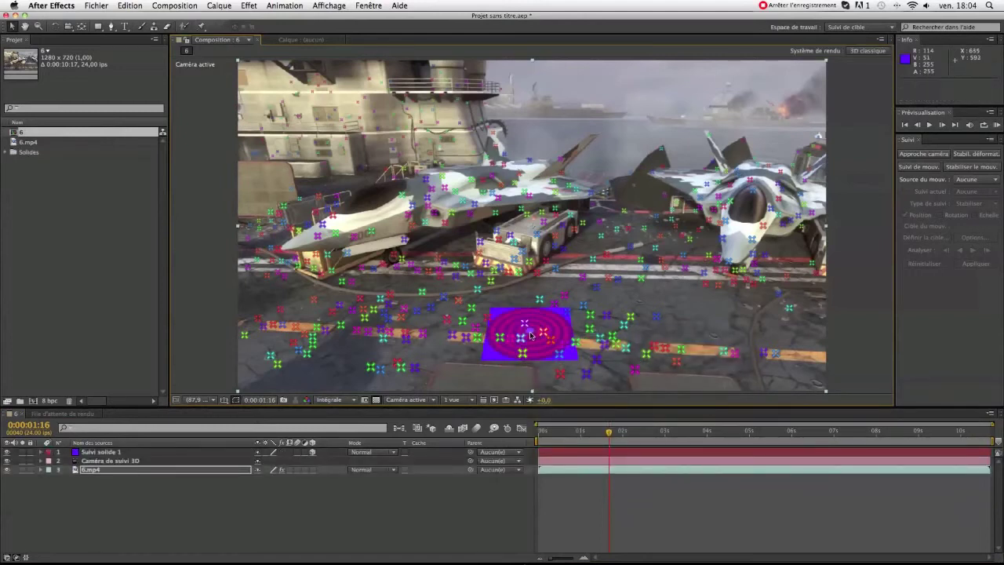
Create a tracked null at the same ground target as the solid and deselect the footage layer.
right_click(530, 333)
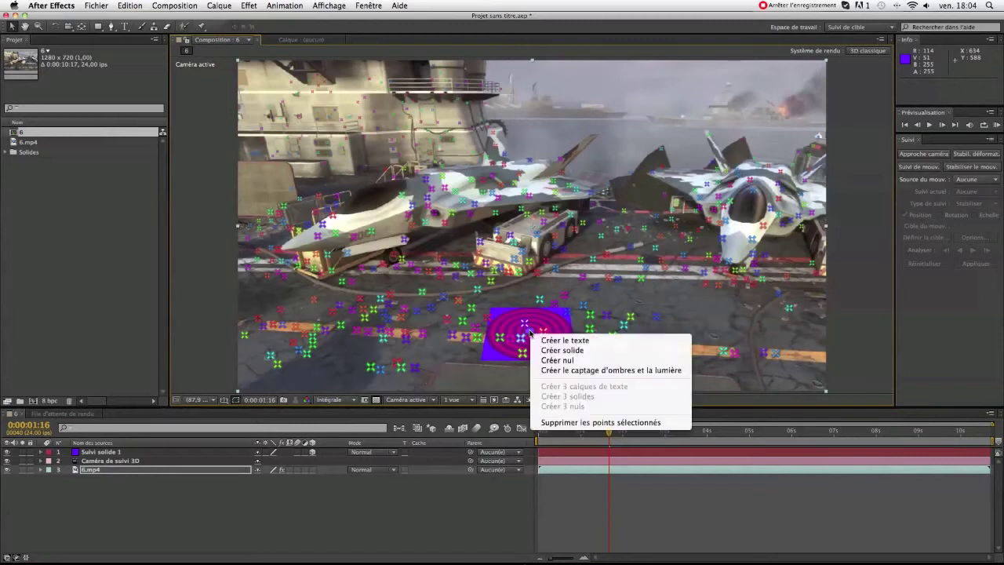
click(555, 360)
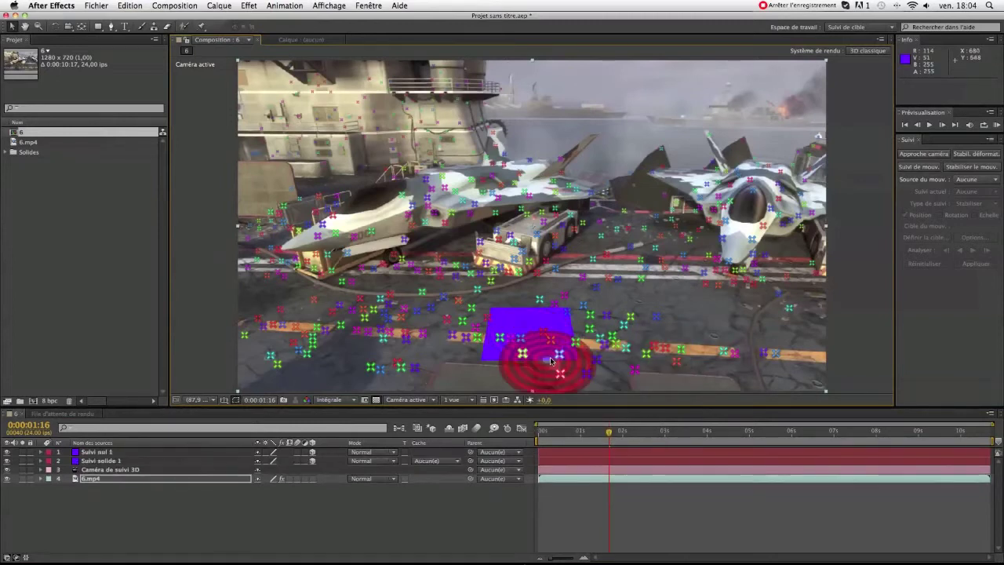
click(682, 502)
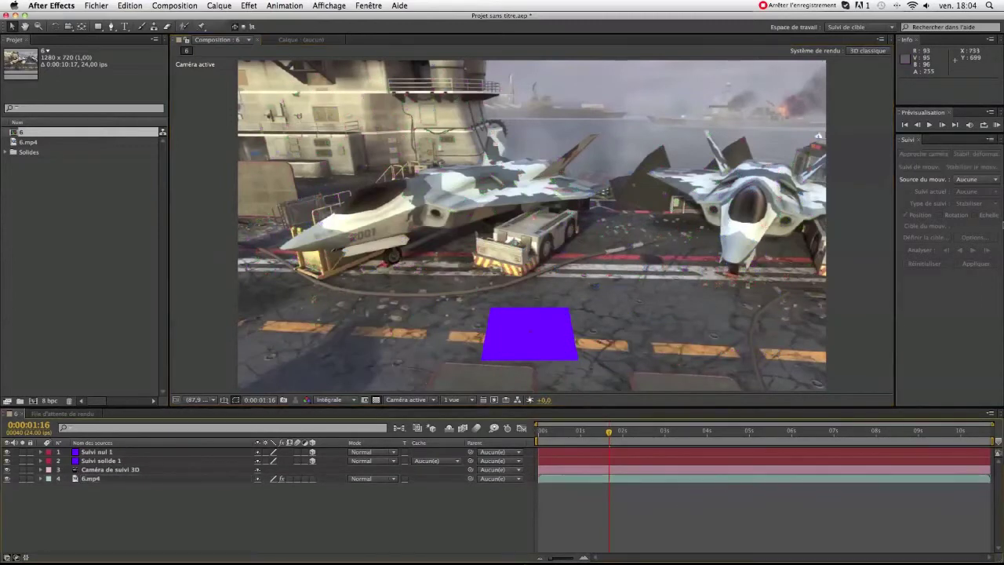
Run a RAM preview to check how the tracked solid follows the ground.
click(997, 124)
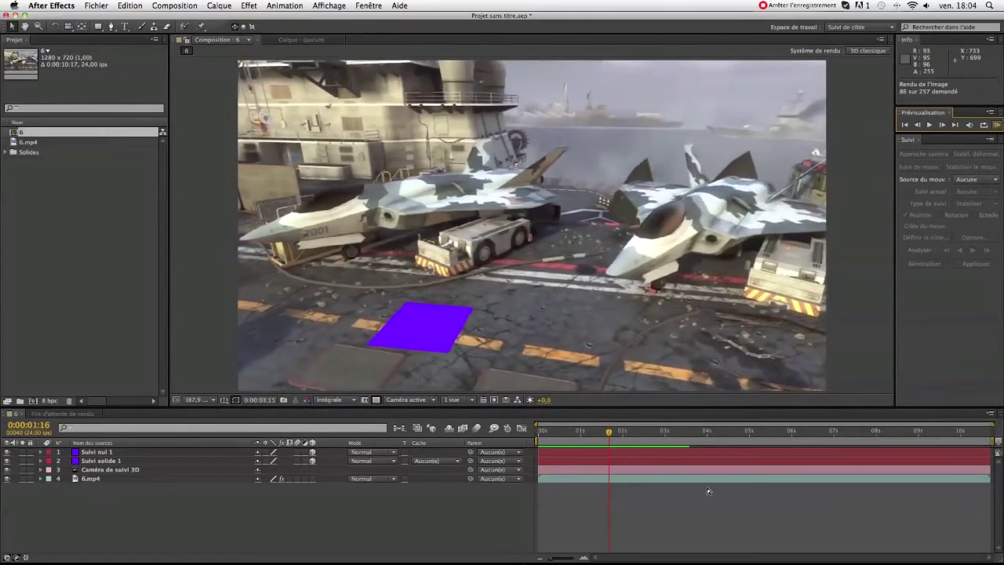
click(997, 126)
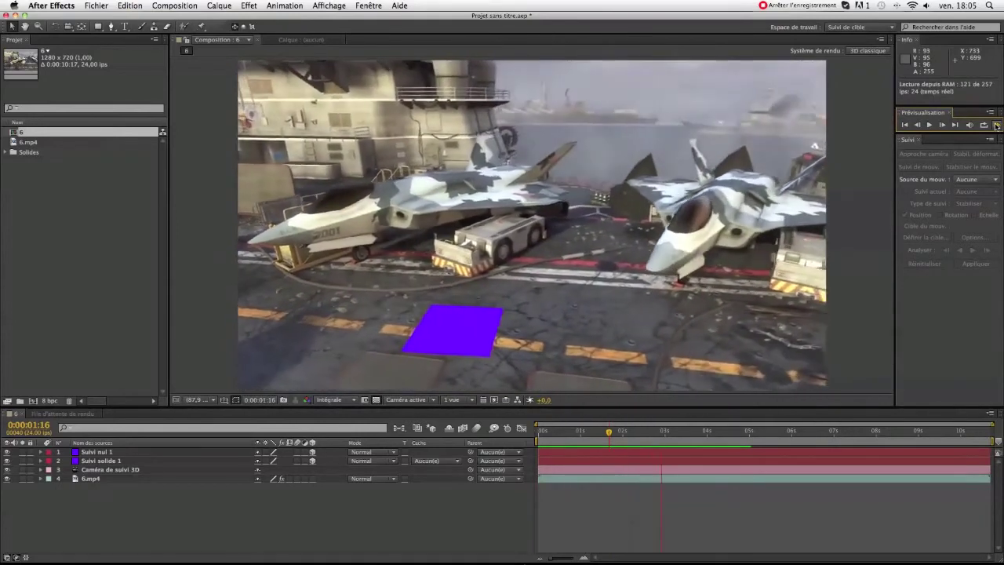
click(997, 125)
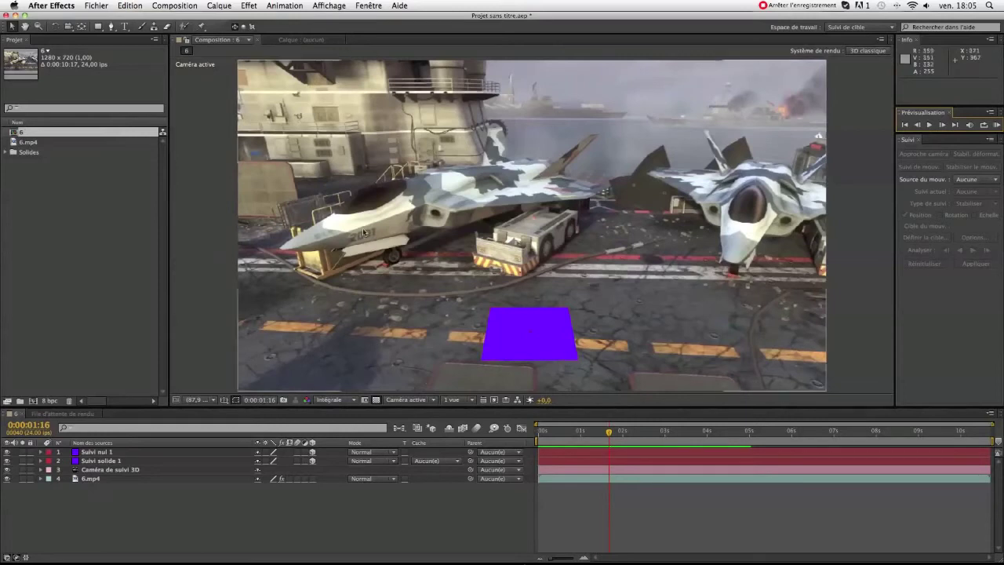
Export the composition with CINEMA 4D Exporter to the Desktop (Bureau) under the name "tuto track 3D".
click(96, 6)
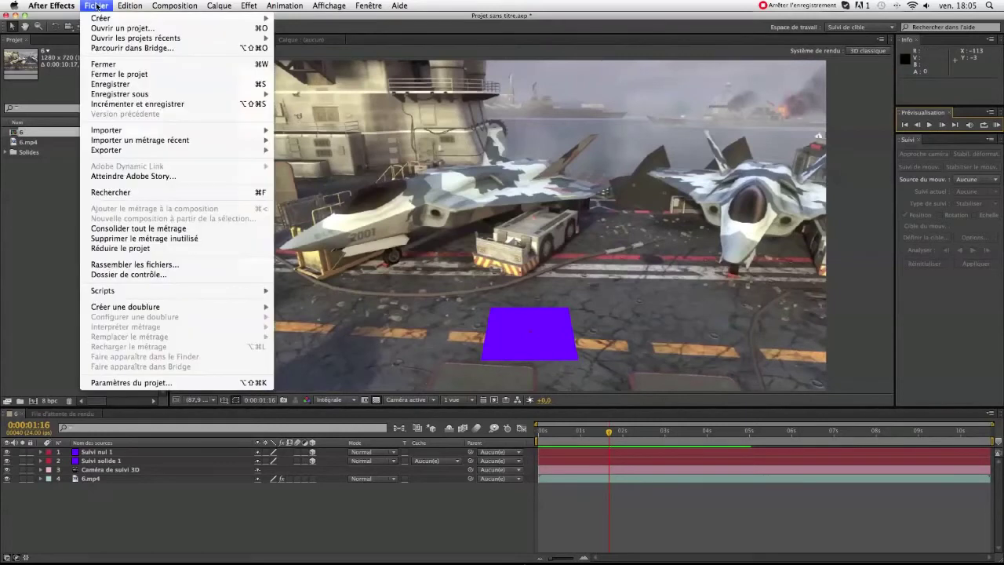
mouse_move(147, 151)
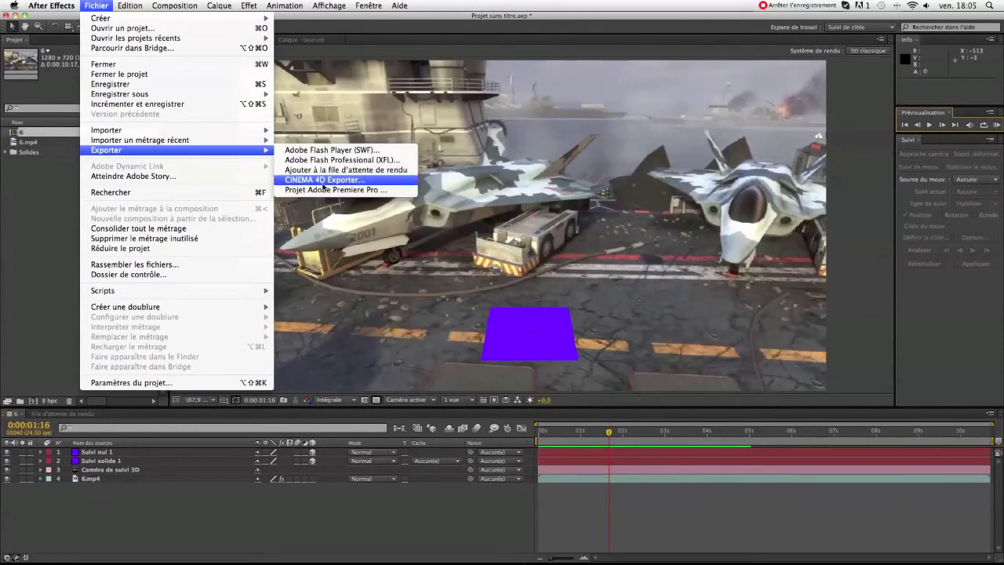
click(365, 182)
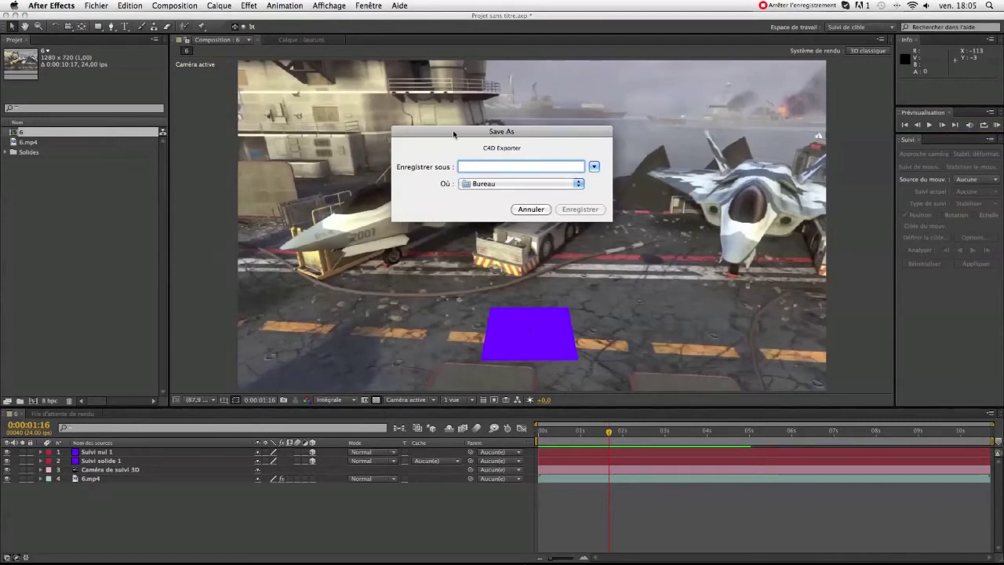
text(tuto)
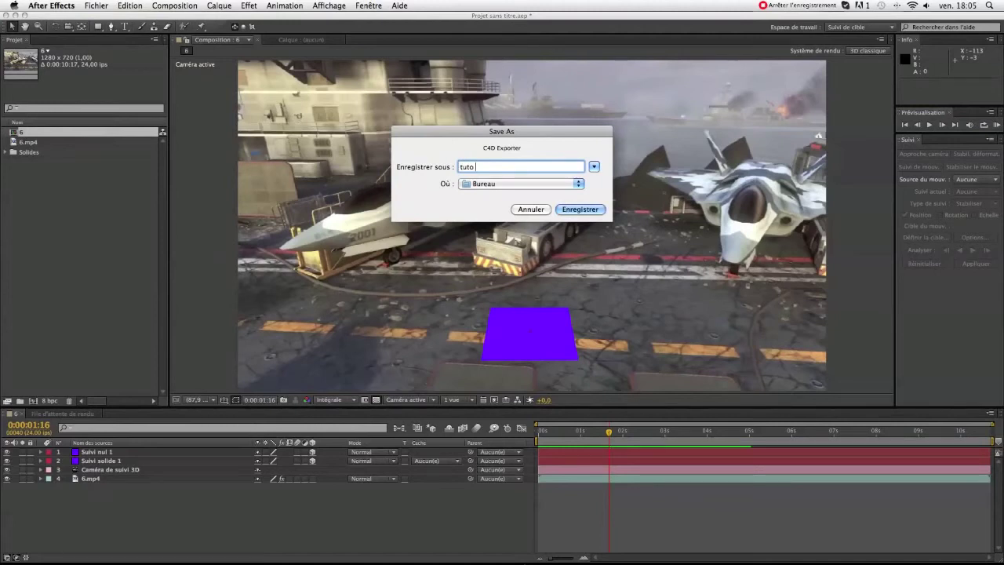
text( track 3D)
click(578, 210)
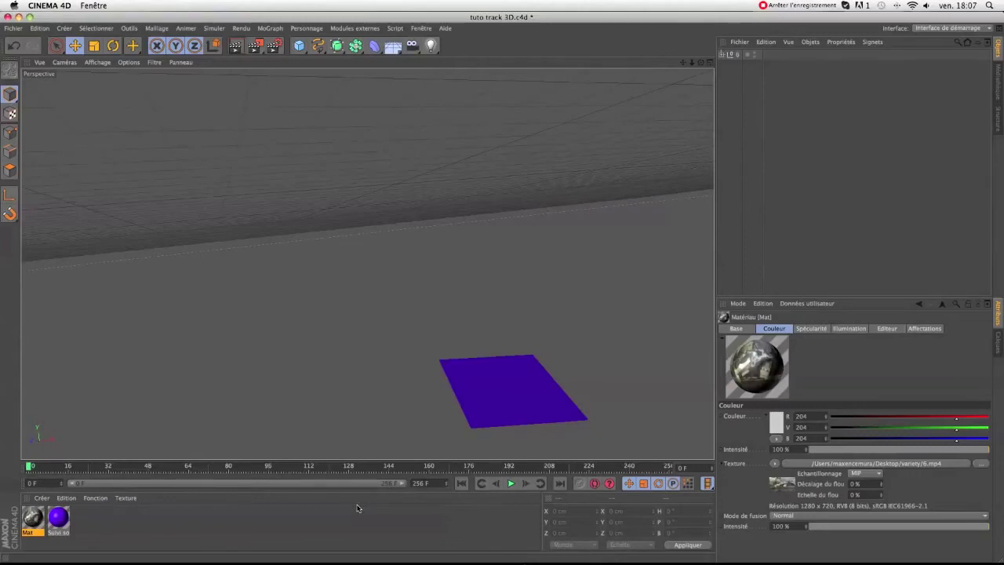
In CINEMA 4D, play the exported scene's camera animation and stop it partway through.
click(509, 484)
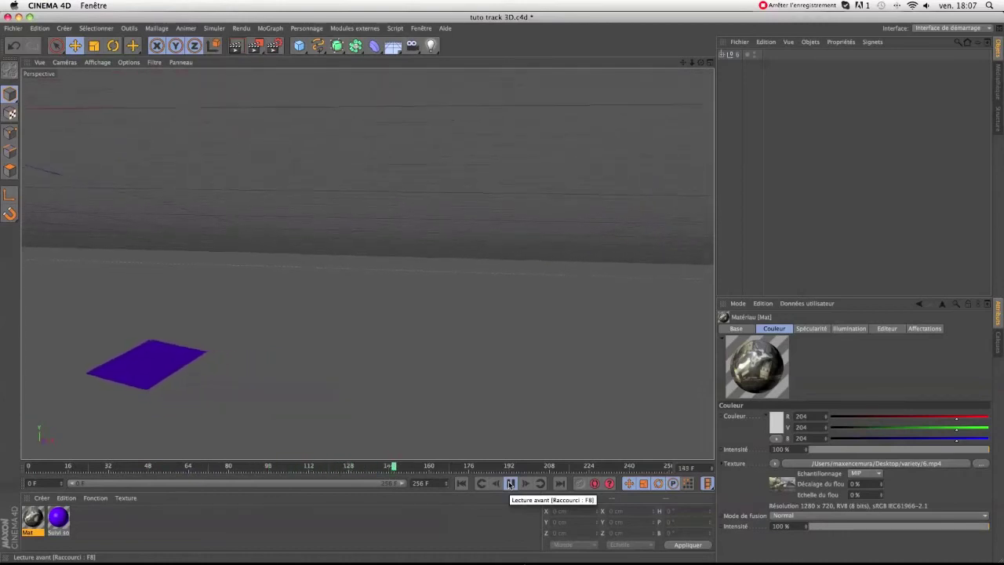
key(F8)
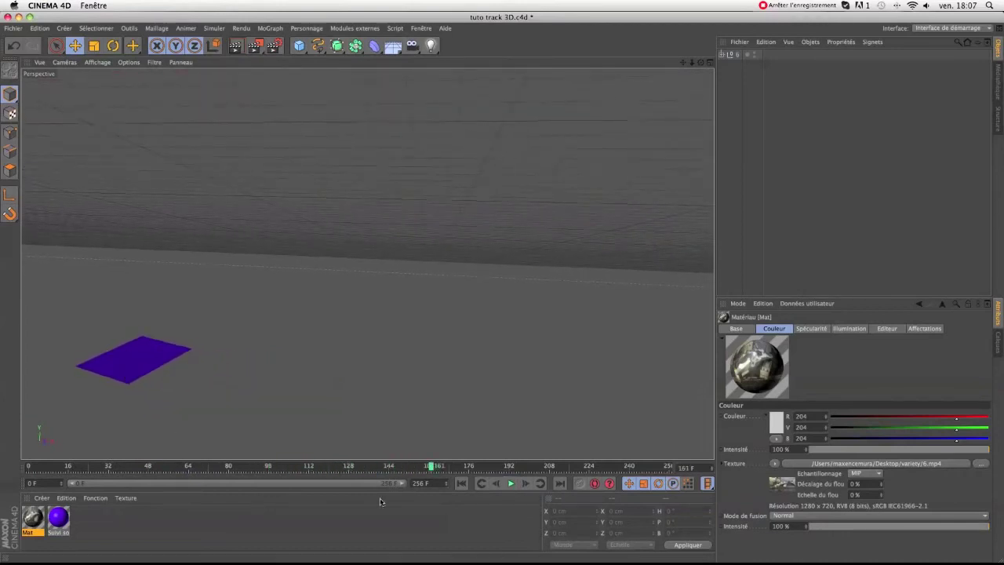
Return to frame 0 and switch from the Caméra de suivi 3D to a wider editor view of the scene.
drag(431, 466, 2, 466)
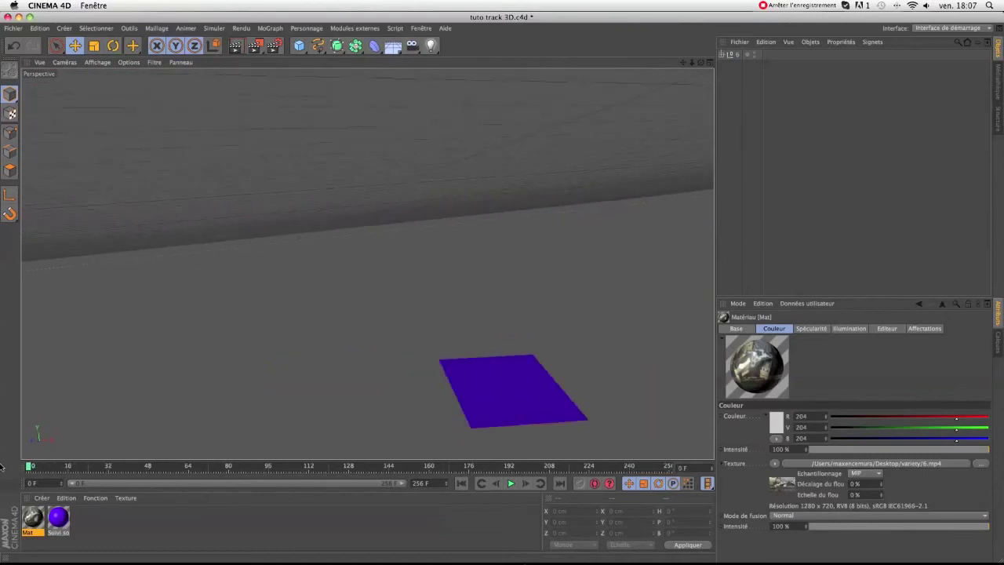
click(722, 55)
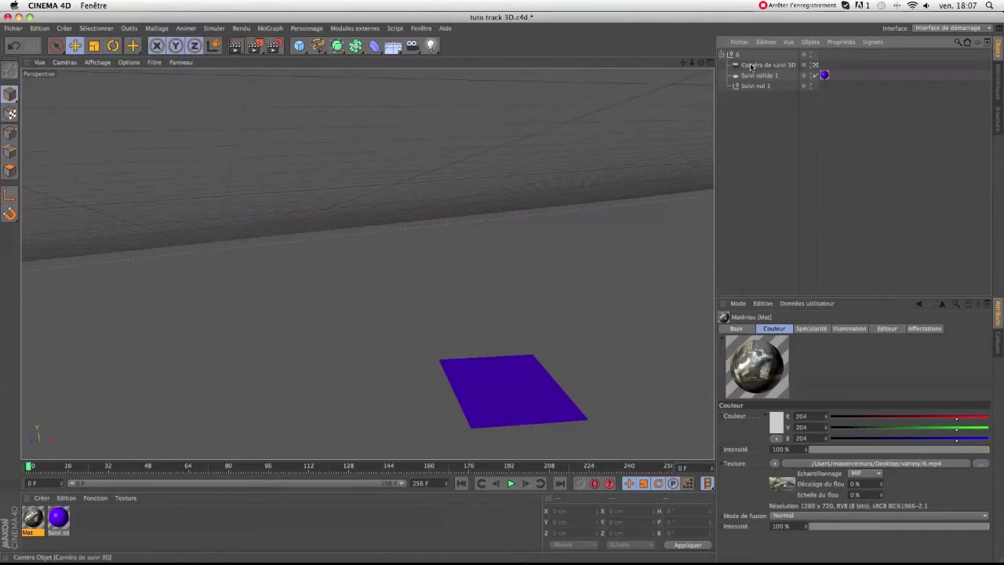
click(816, 66)
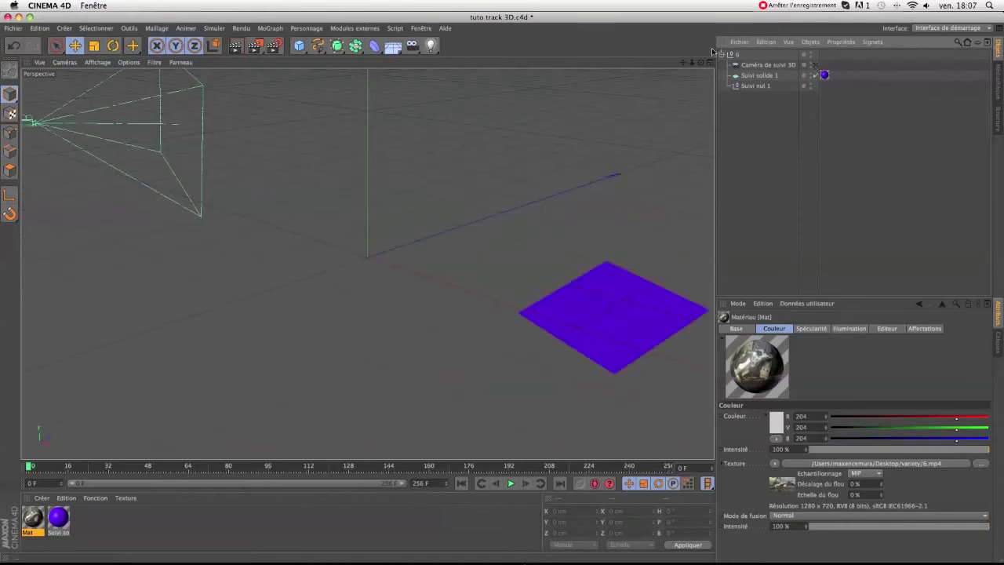
mouse_move(692, 64)
mouse_down()
mouse_move(664, 63)
mouse_move(757, 58)
mouse_move(686, 64)
mouse_up()
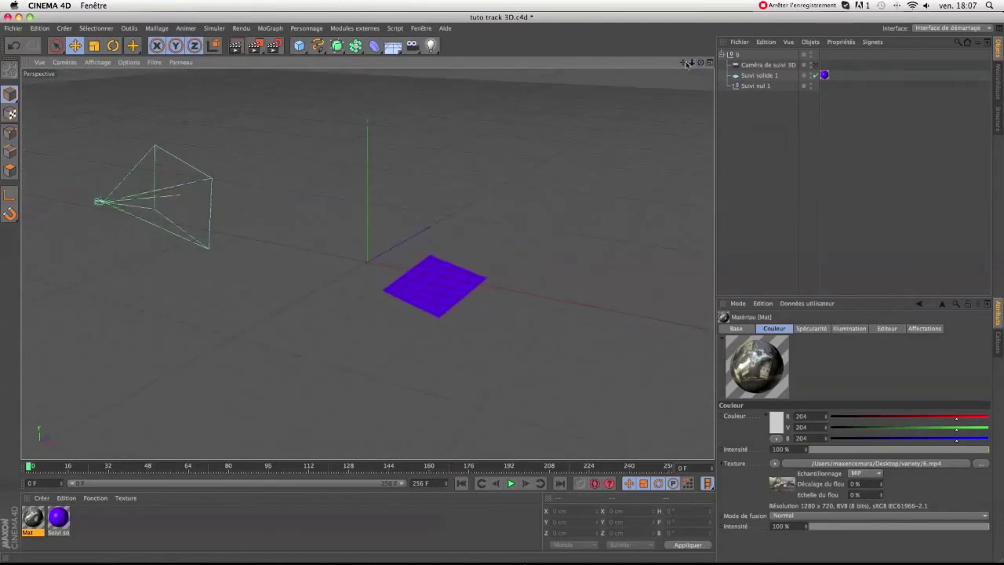
Rotate the null object 6 to about H 12.7°, P -10.6°, B -3.7° to align the tracked solid with the ground grid.
click(731, 55)
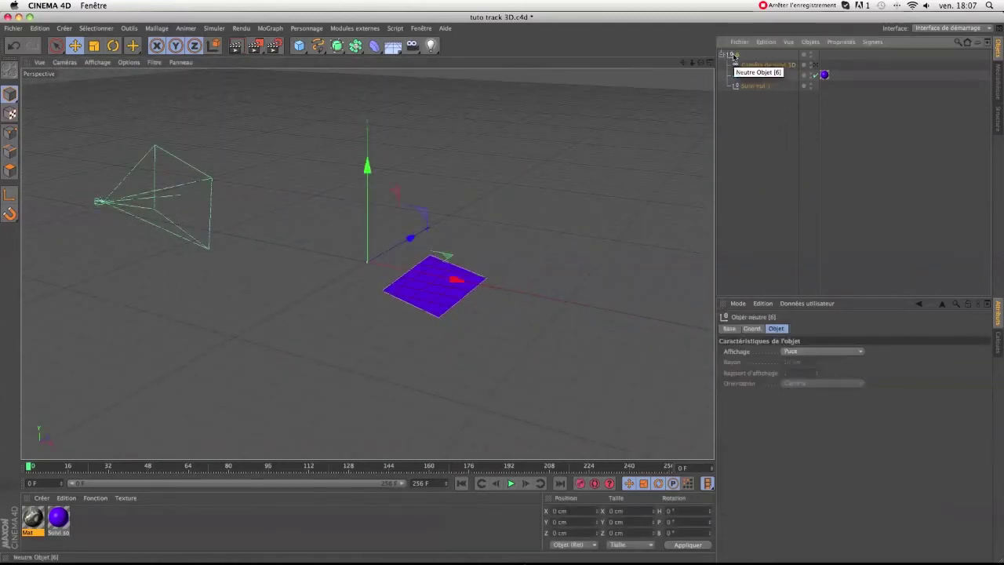
key(r)
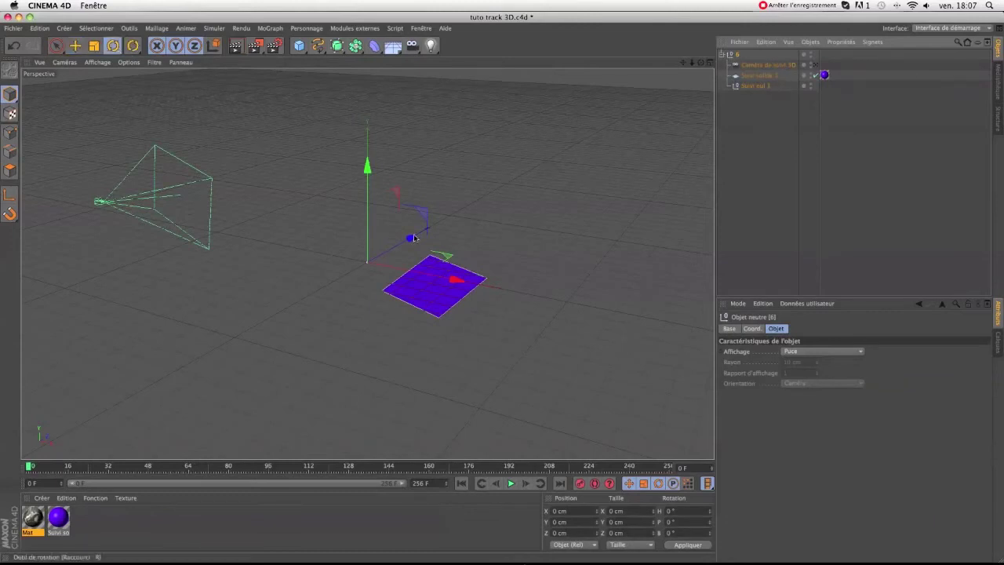
drag(393, 284, 358, 280)
mouse_move(362, 244)
mouse_down()
mouse_move(363, 219)
mouse_move(352, 241)
mouse_up()
drag(418, 236, 392, 225)
Raise the null object 6 to about Y 1856 cm and refine its pitch to about -13°.
key(e)
drag(364, 174, 366, 58)
drag(684, 63, 684, 227)
drag(366, 134, 367, 60)
drag(683, 63, 683, 126)
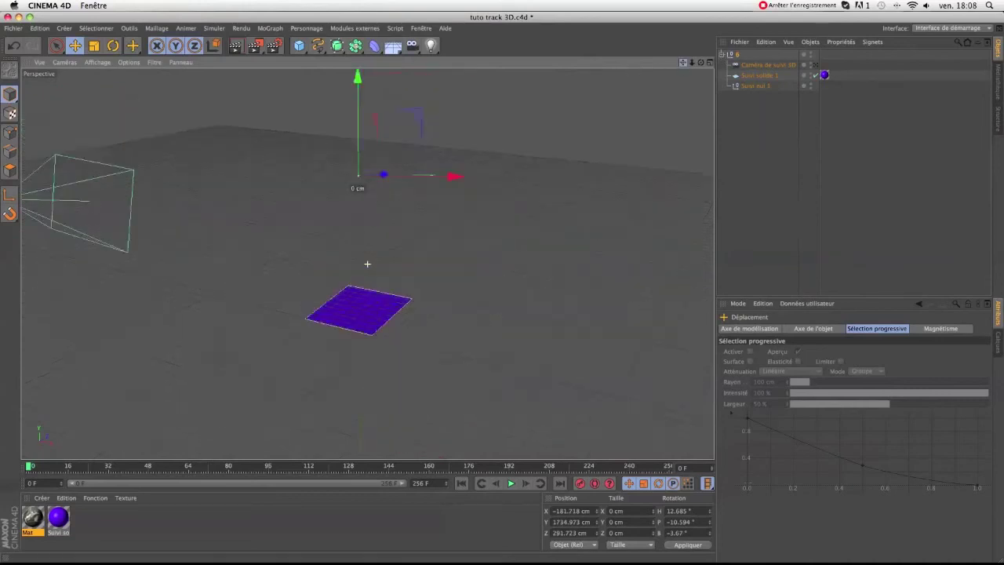
mouse_move(361, 172)
mouse_down()
mouse_move(365, 87)
mouse_move(366, 161)
mouse_up()
click(113, 45)
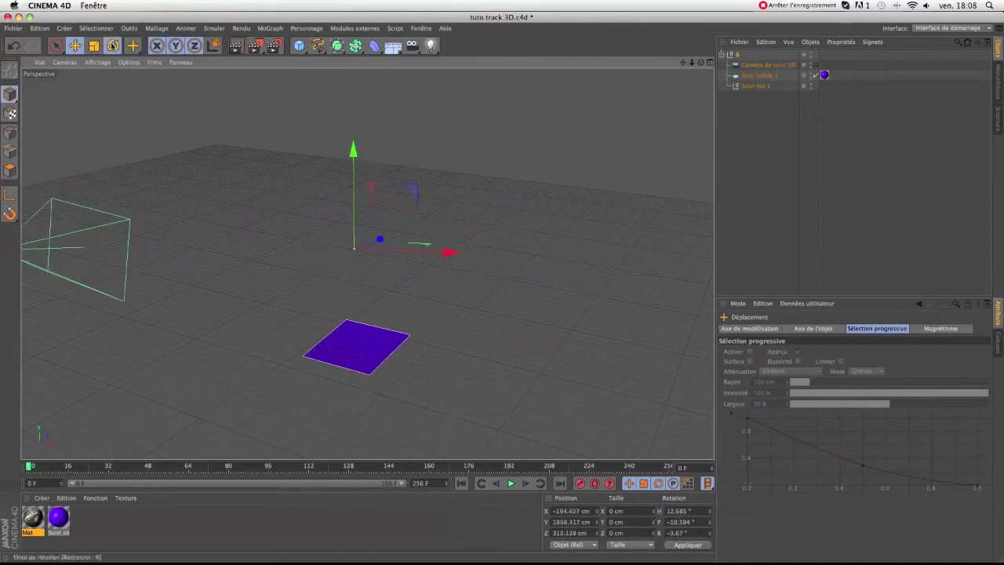
drag(341, 235, 340, 229)
Move the null object 6 to about X 1411, Y 1963, Z -2293 cm so the tracked solid sits at the world origin.
click(75, 46)
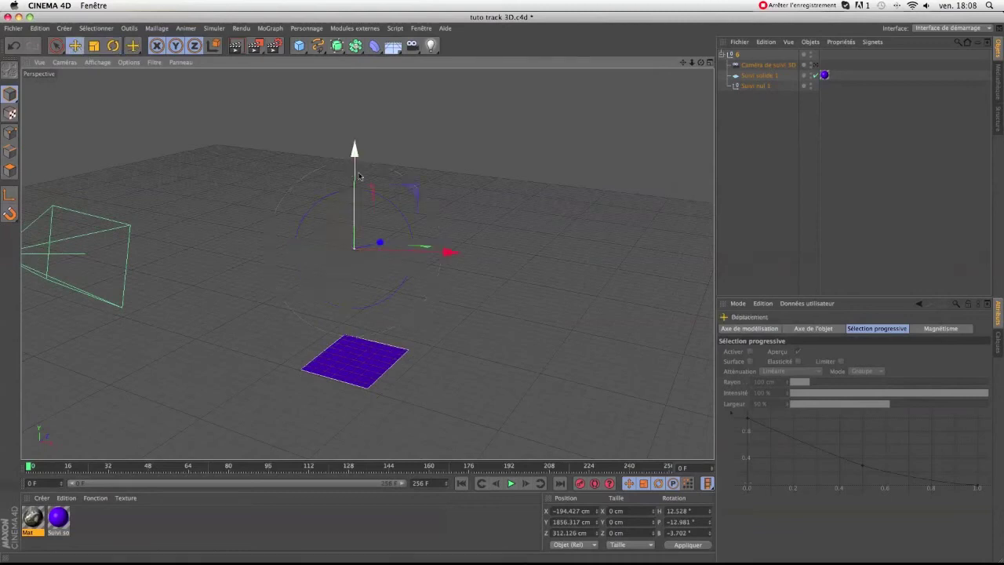
drag(354, 175, 356, 156)
drag(388, 219, 236, 247)
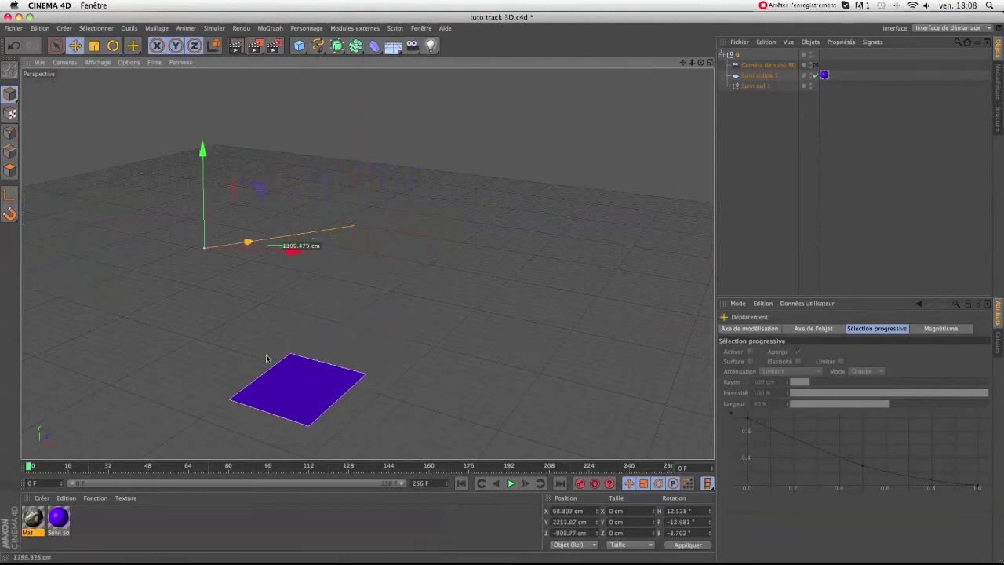
drag(691, 69, 692, 69)
drag(455, 246, 428, 268)
drag(403, 187, 394, 241)
drag(421, 304, 437, 291)
drag(502, 305, 460, 306)
drag(386, 202, 393, 195)
drag(409, 277, 463, 293)
drag(387, 196, 388, 205)
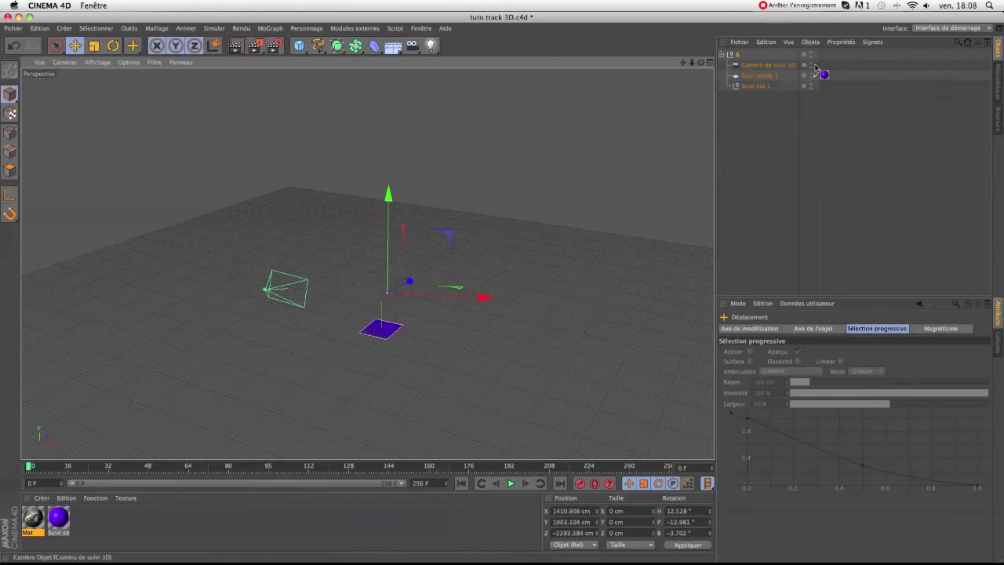
Look through the Caméra de suivi 3D again and play the animation up to frame 110.
click(815, 66)
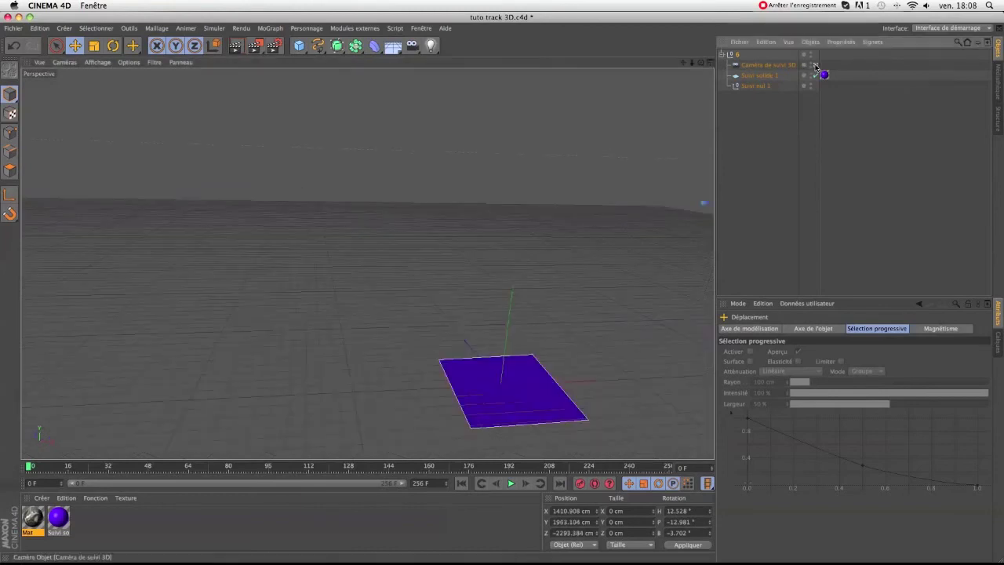
click(722, 54)
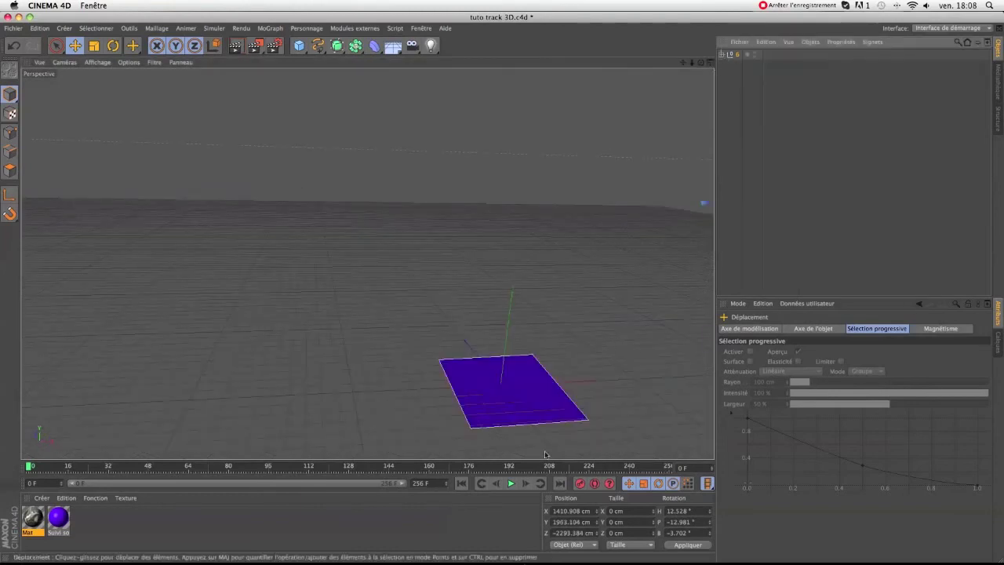
click(509, 483)
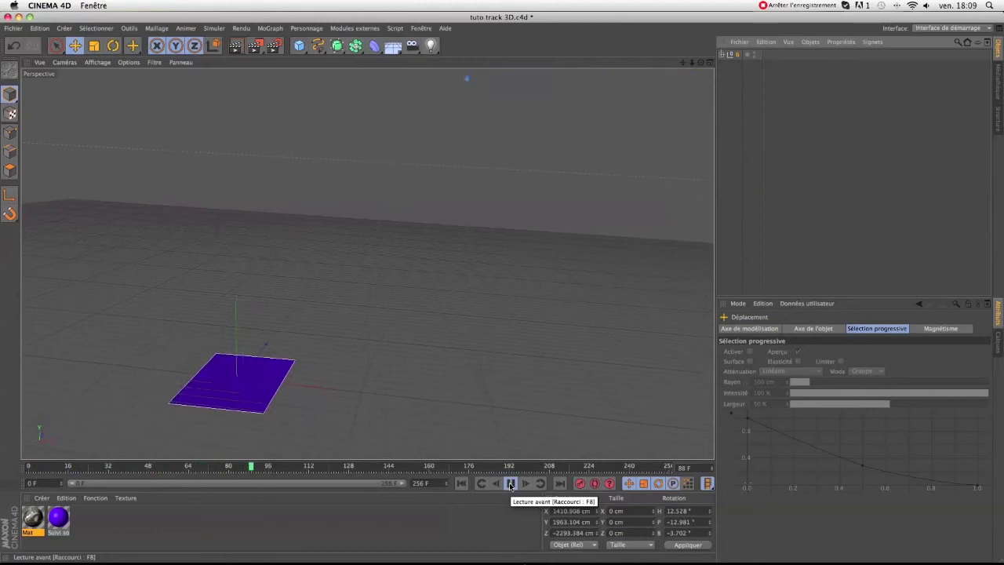
click(510, 483)
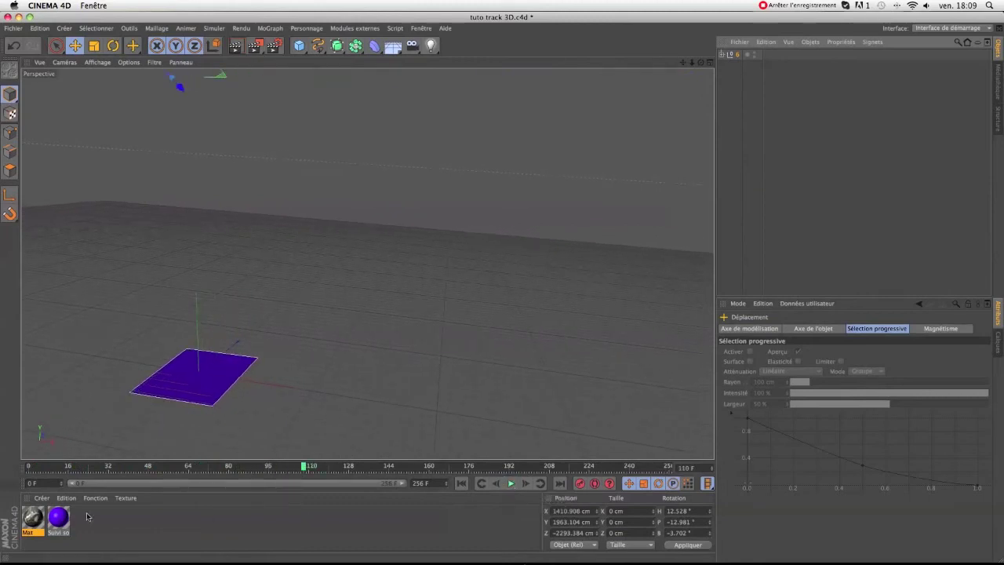
Show the settings of the Mat material that holds the 6.mp4 texture.
click(39, 499)
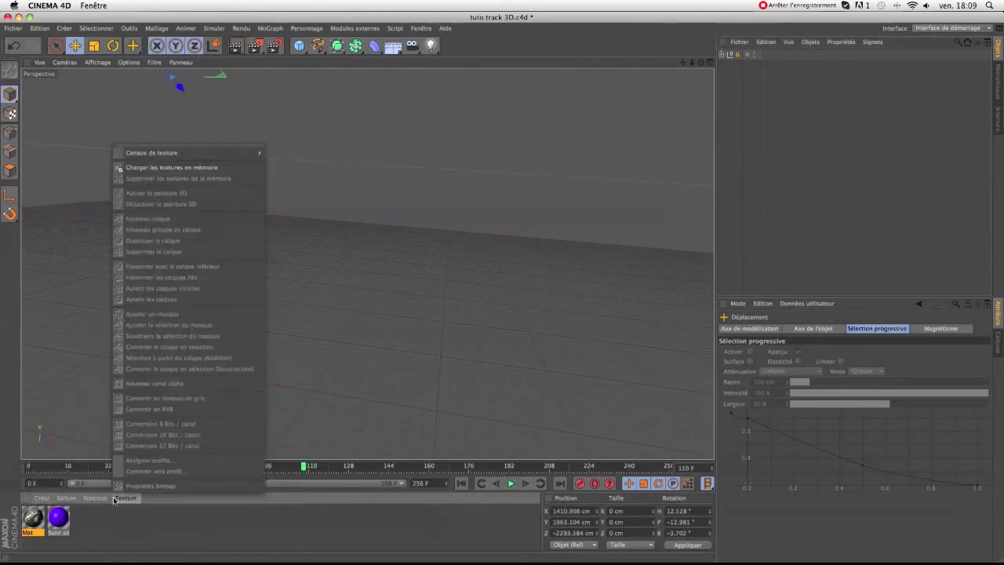
click(99, 532)
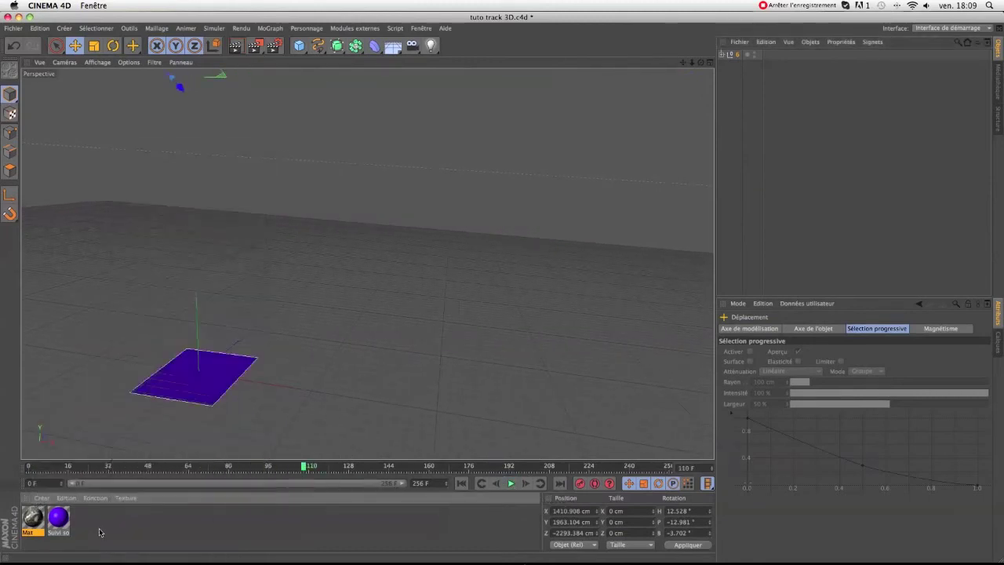
click(32, 517)
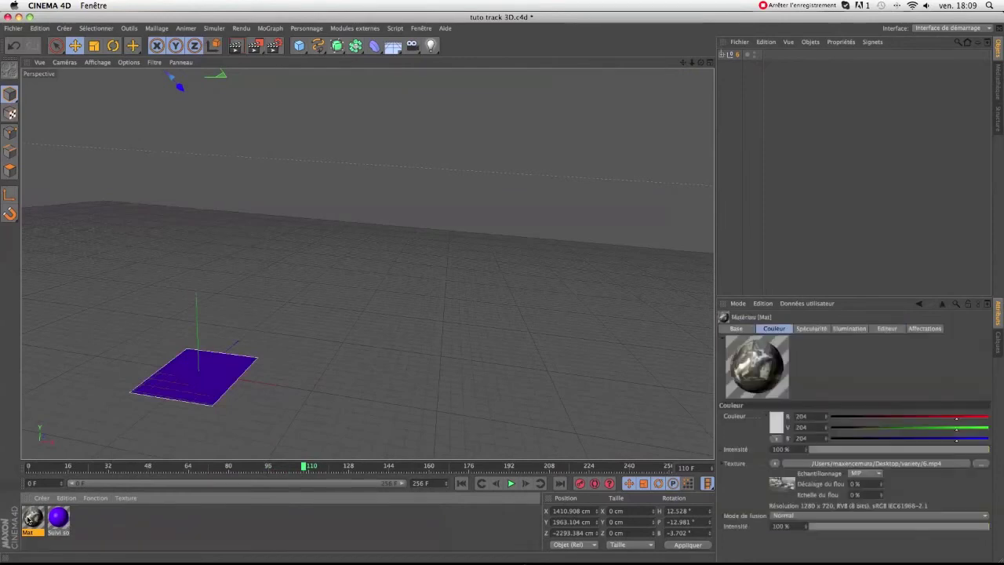
Add a background object (Arrière plan) and apply the Mat footage material to it.
click(394, 48)
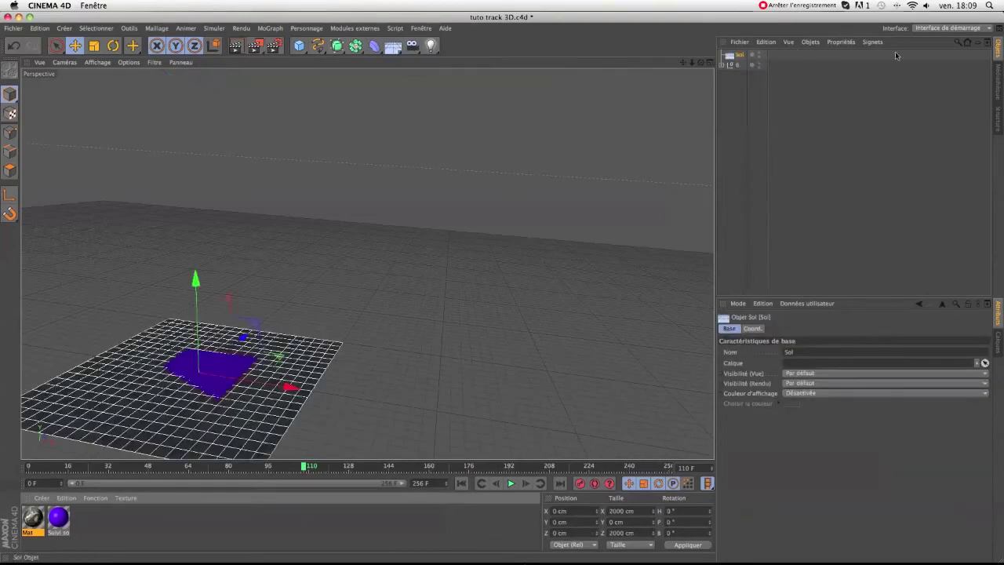
key(BackSpace)
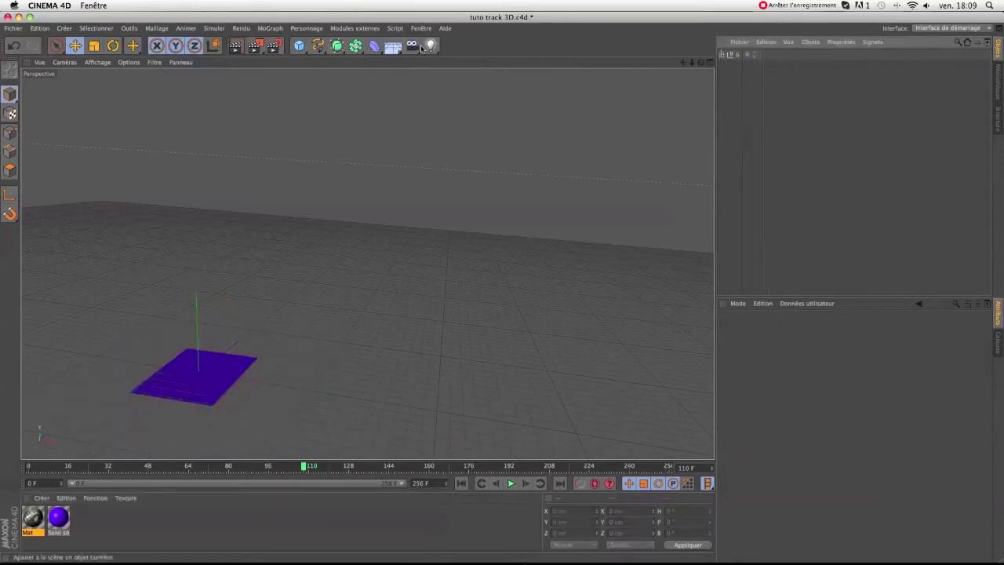
drag(396, 47, 437, 98)
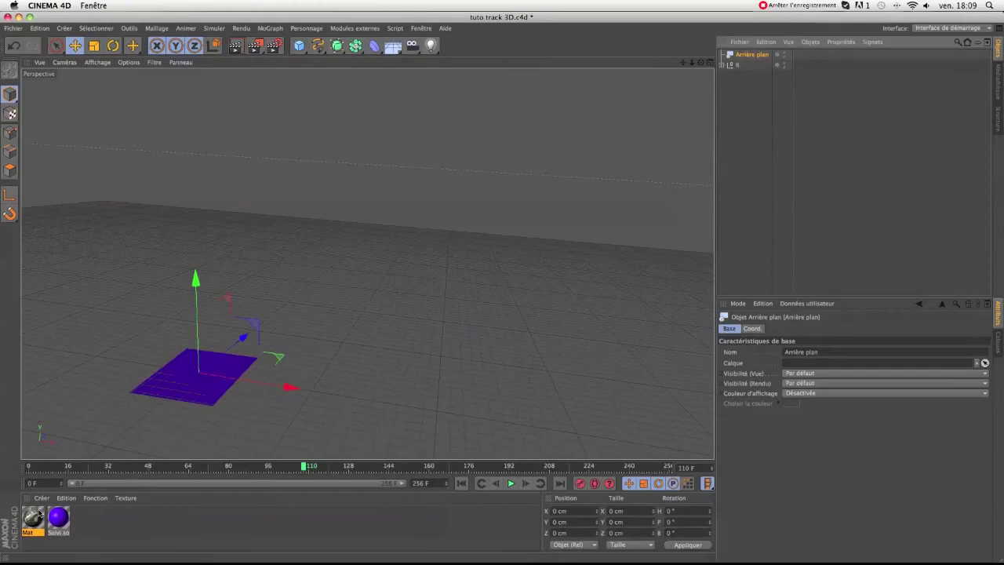
drag(33, 515, 756, 56)
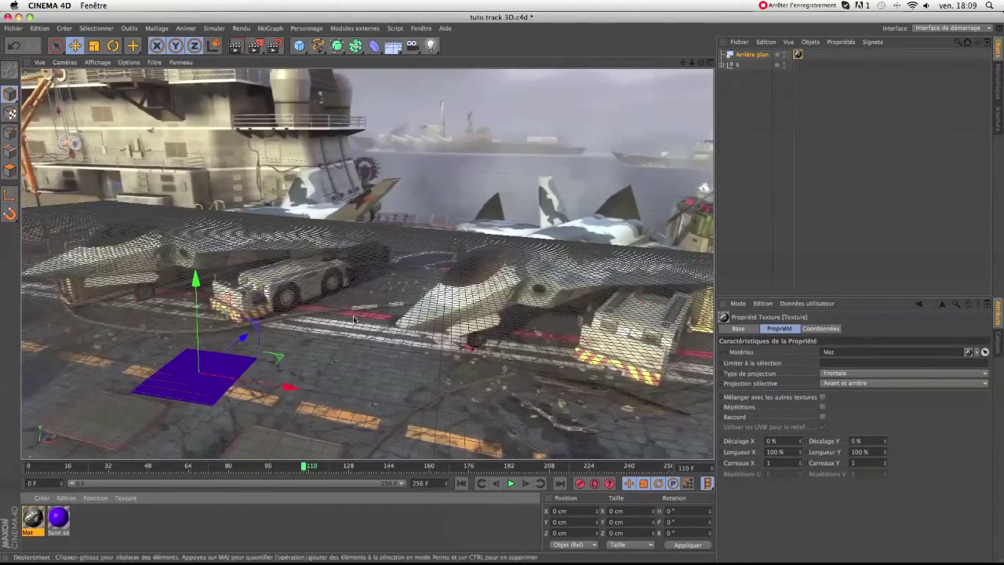
Play the animation from frame 0 to check the solid against the footage, and leave the timeline at frame 44.
drag(305, 469, 34, 451)
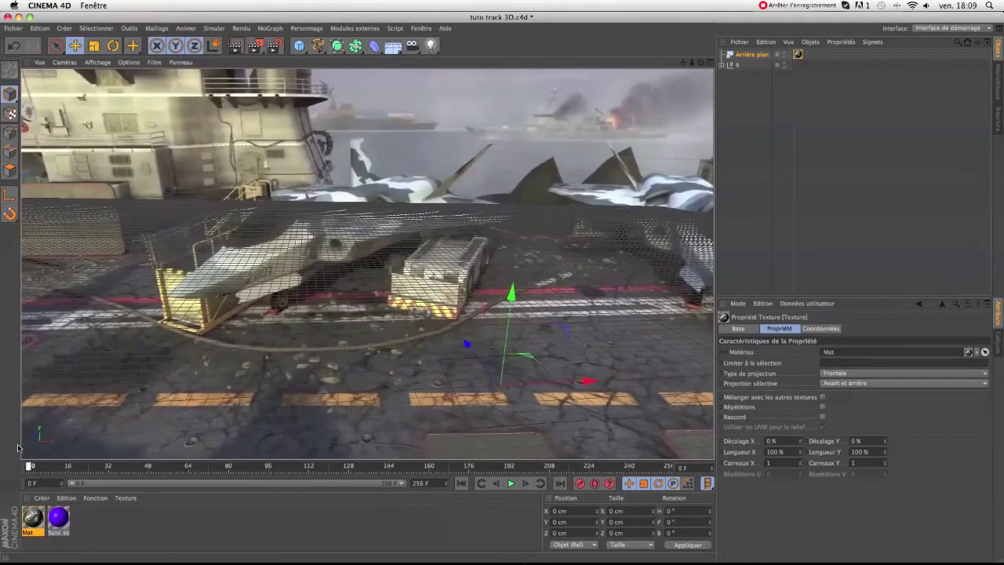
click(510, 483)
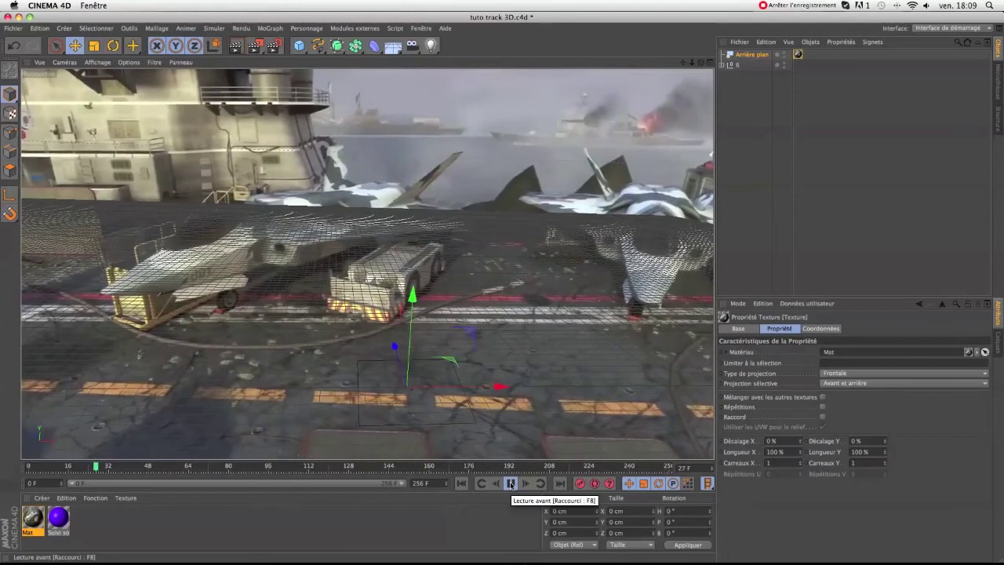
click(510, 483)
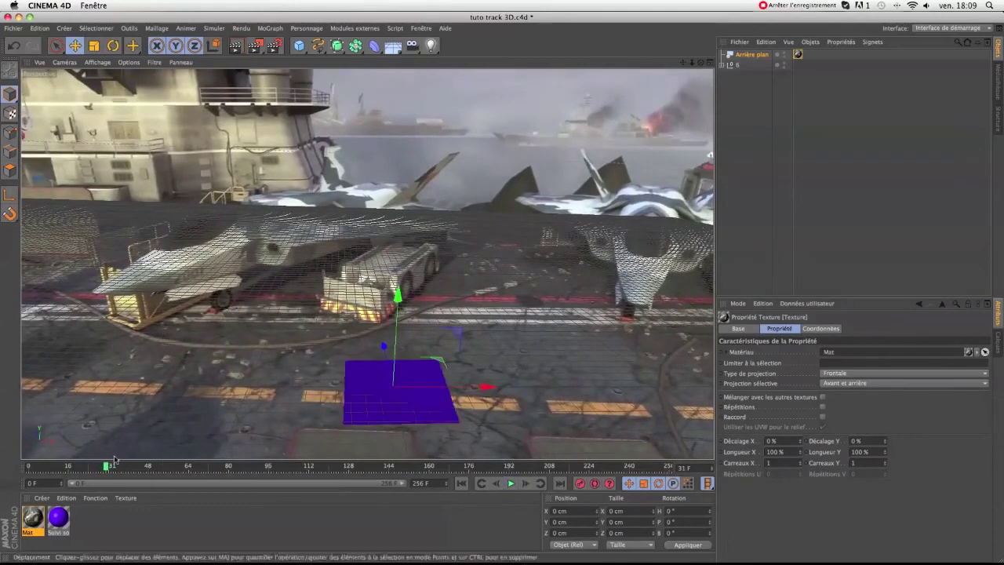
drag(172, 466, 137, 463)
click(345, 467)
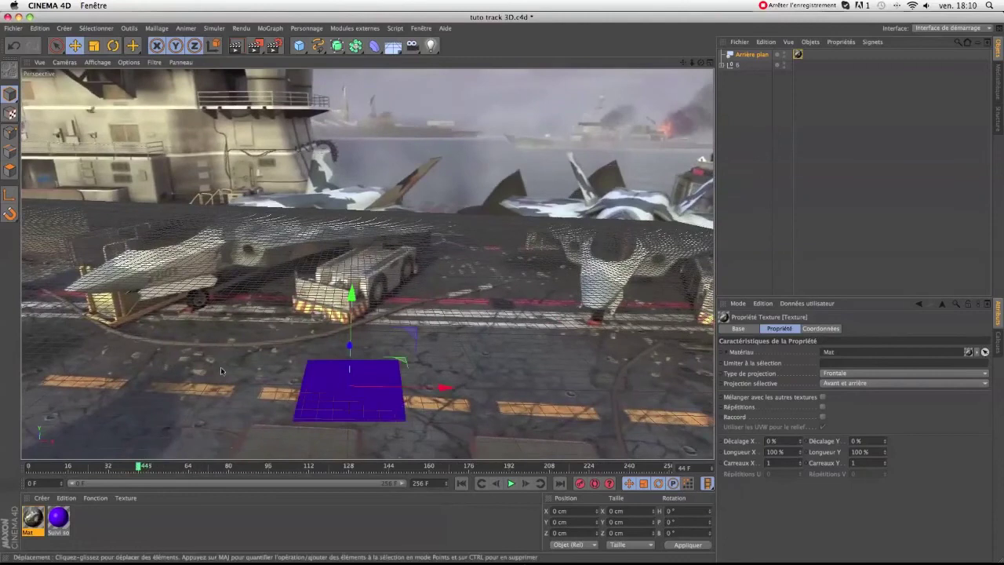
Add a Mo Texte object reading "MmagicVFX" and raise it to about 156 cm in Y.
click(279, 29)
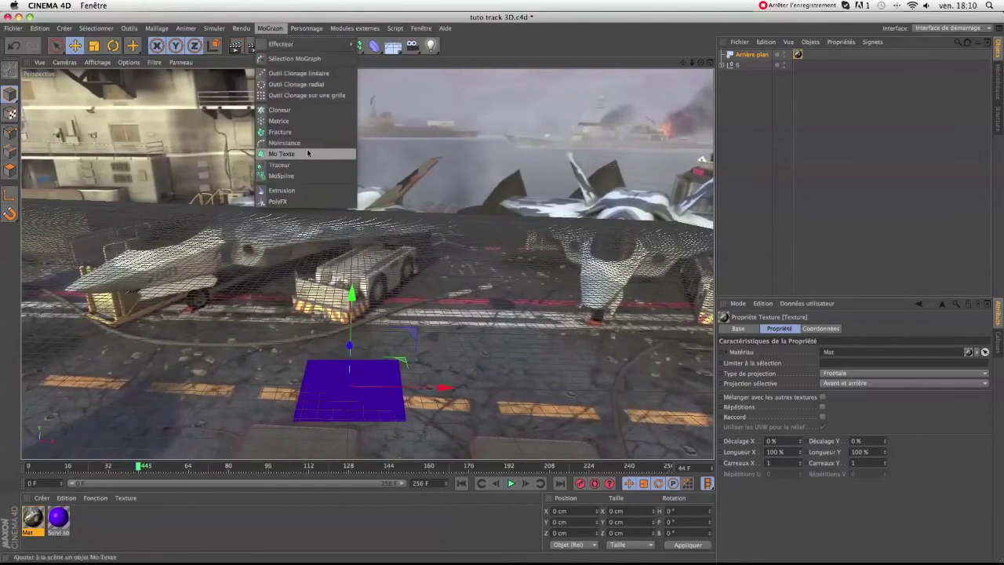
key(Escape)
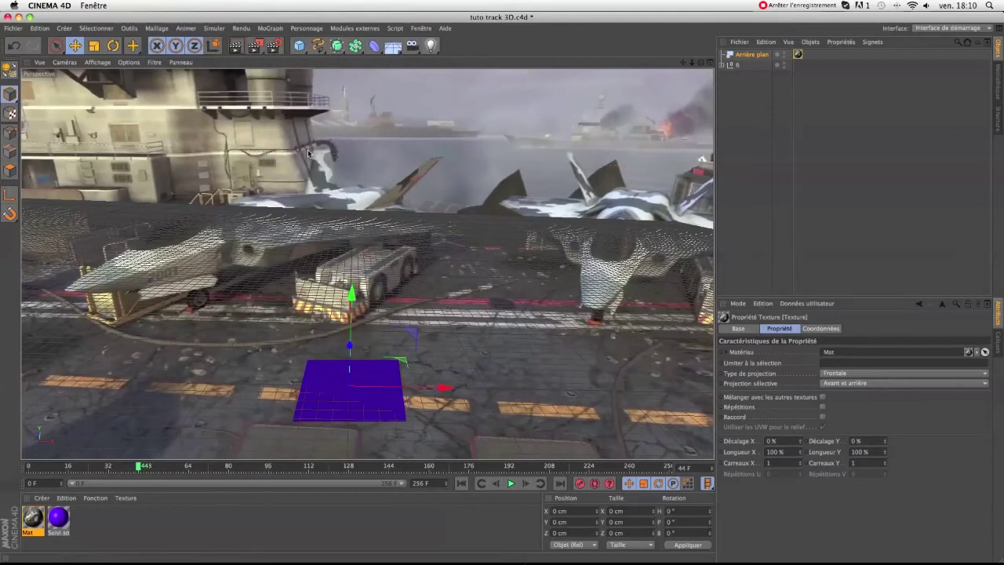
click(769, 398)
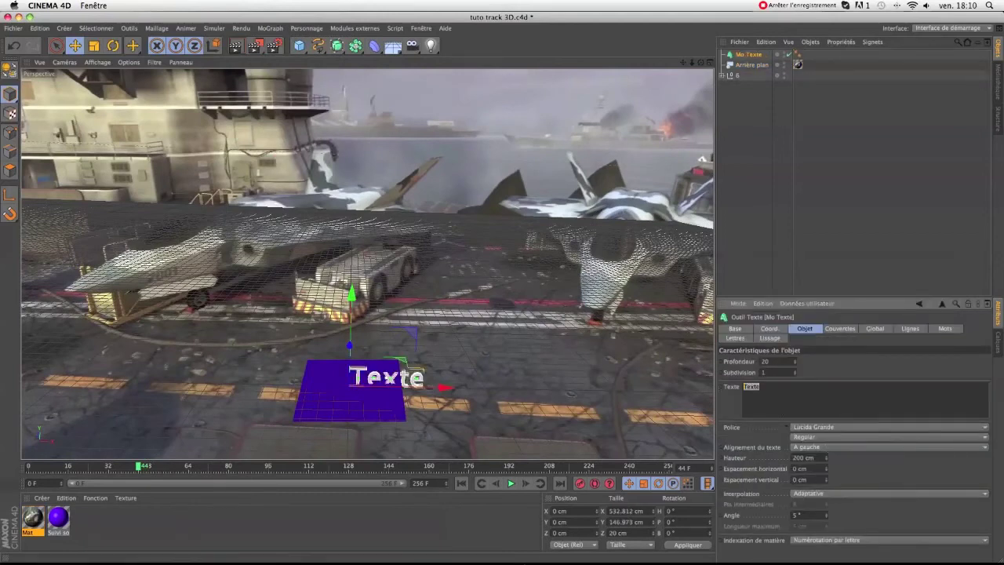
text(MmagicVFX)
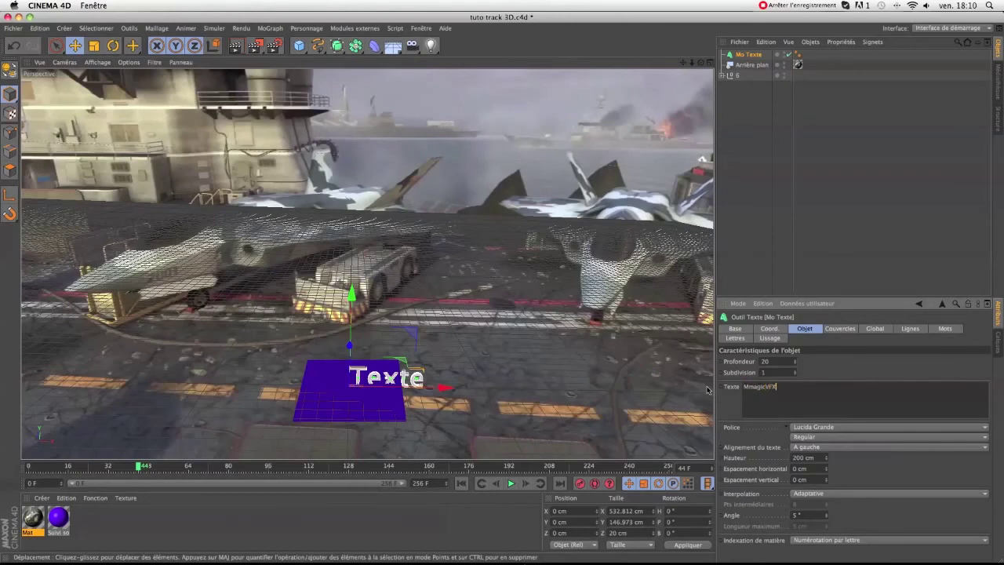
click(830, 375)
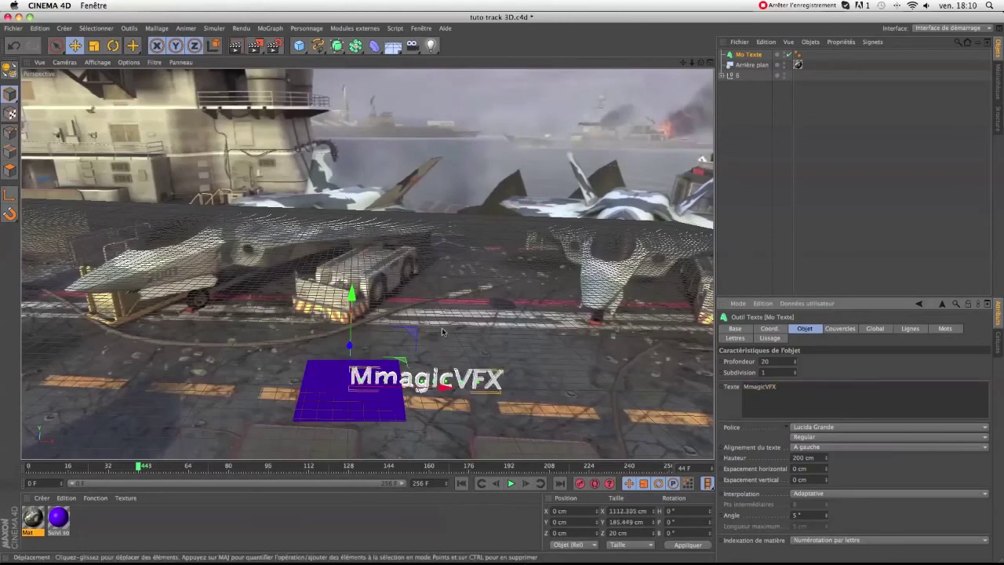
drag(352, 295, 354, 279)
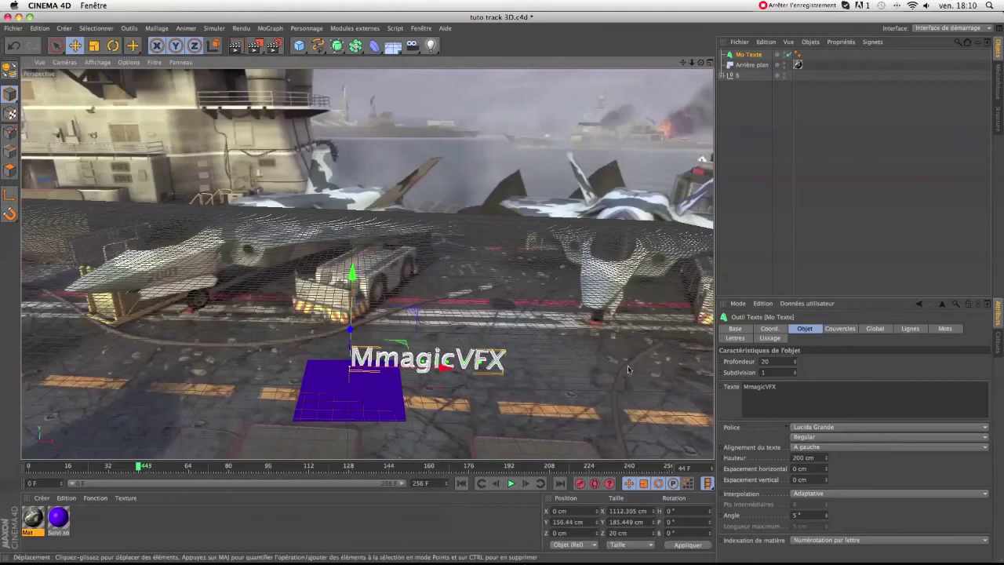
Delete Suivi solide 1 and Suivi nul 1 from the null object 6, and collapse its hierarchy.
click(721, 76)
drag(763, 125, 739, 98)
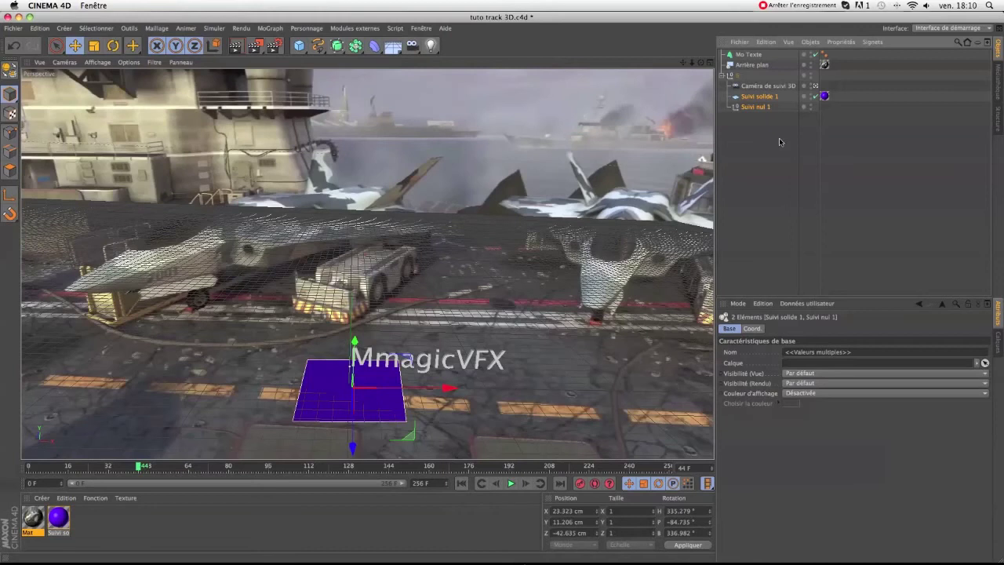
key(Delete)
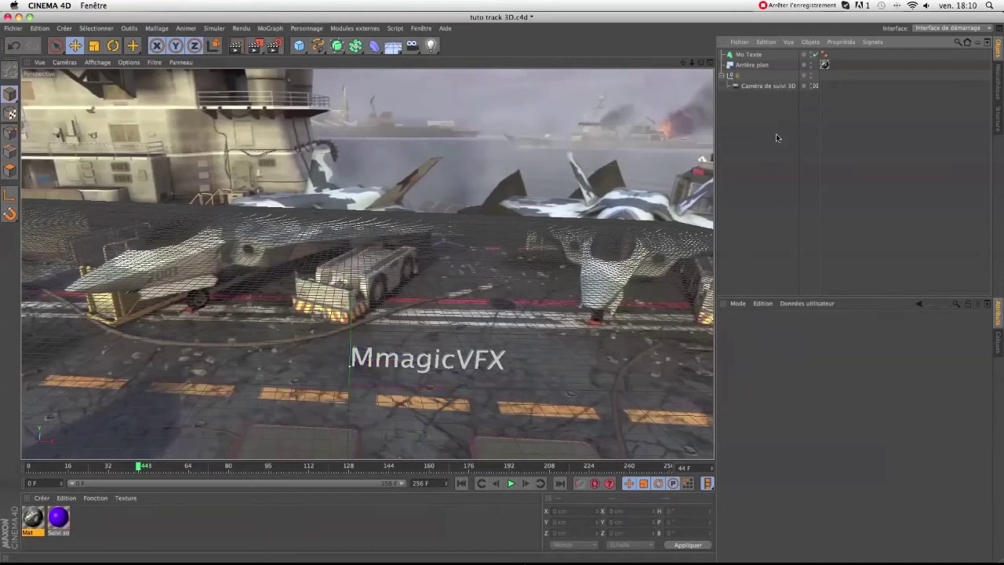
mouse_move(756, 86)
mouse_down()
mouse_move(755, 75)
mouse_move(741, 85)
mouse_up()
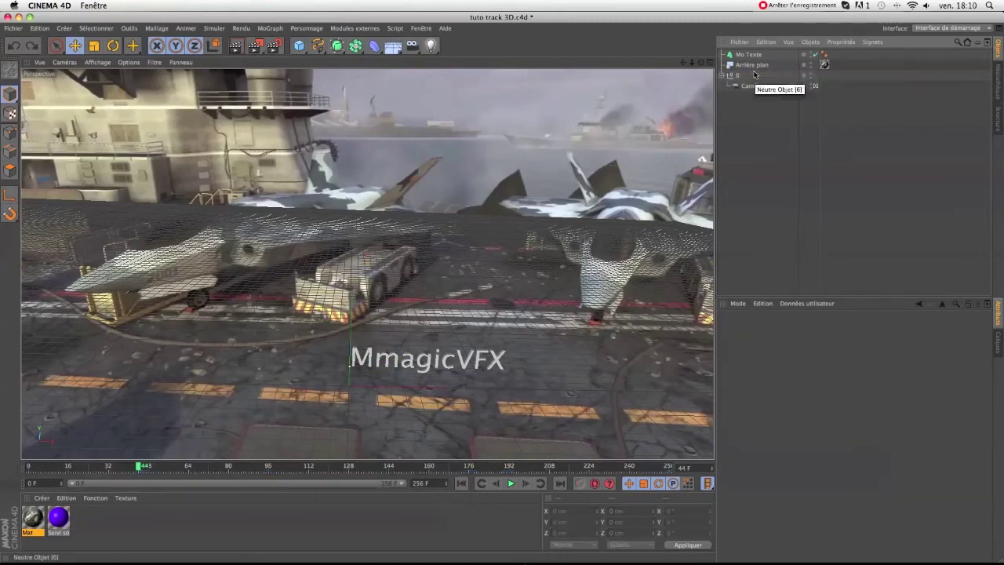
click(740, 76)
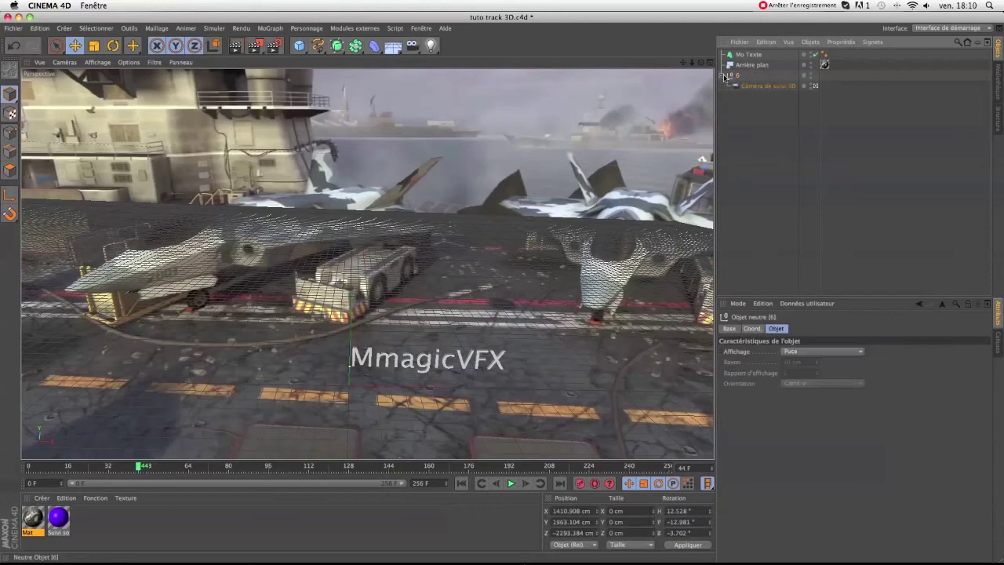
click(725, 75)
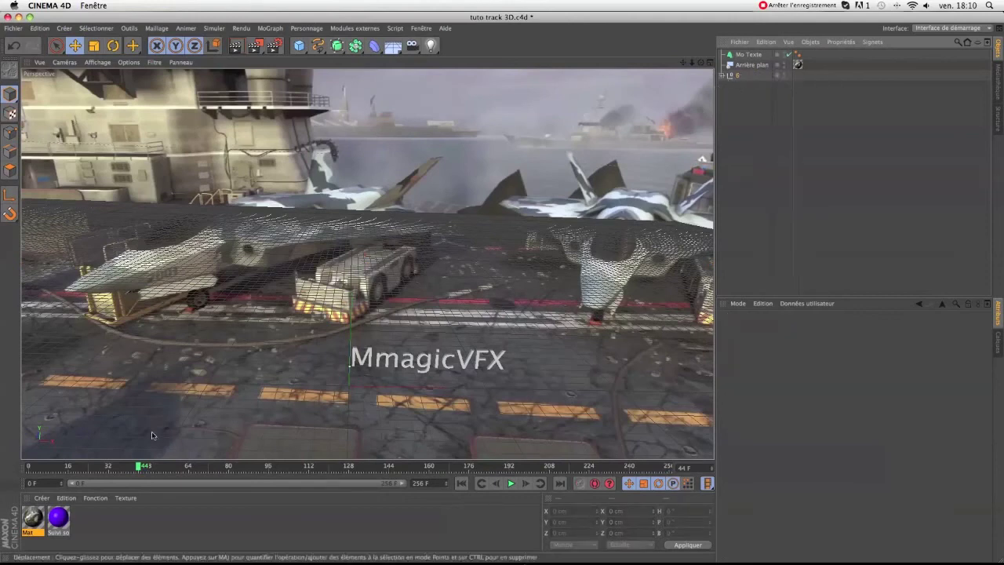
Scrub the timeline back to around frame 40 to check how the text follows the footage.
drag(145, 468, 123, 467)
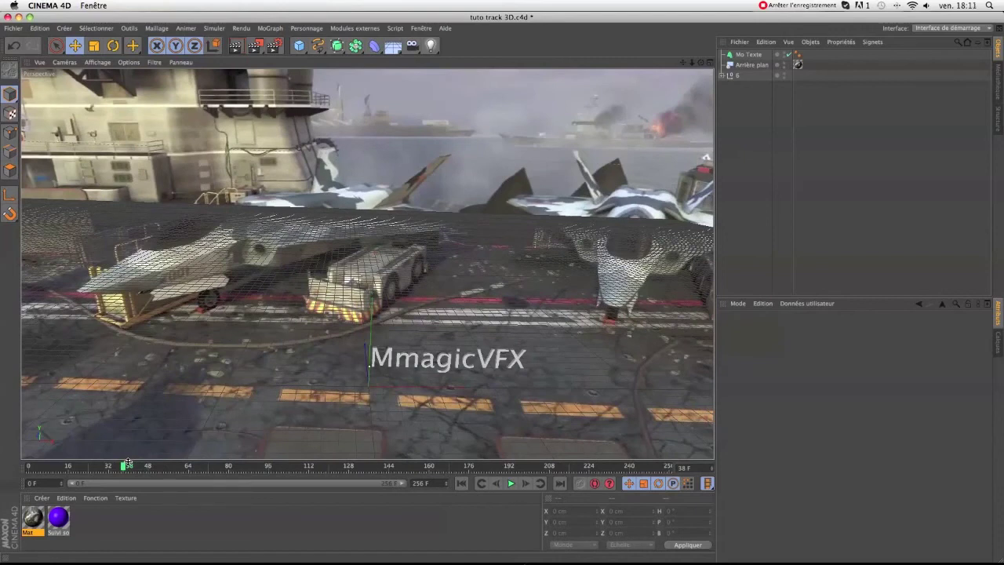
mouse_move(128, 463)
mouse_down()
mouse_move(439, 472)
mouse_move(129, 463)
mouse_up()
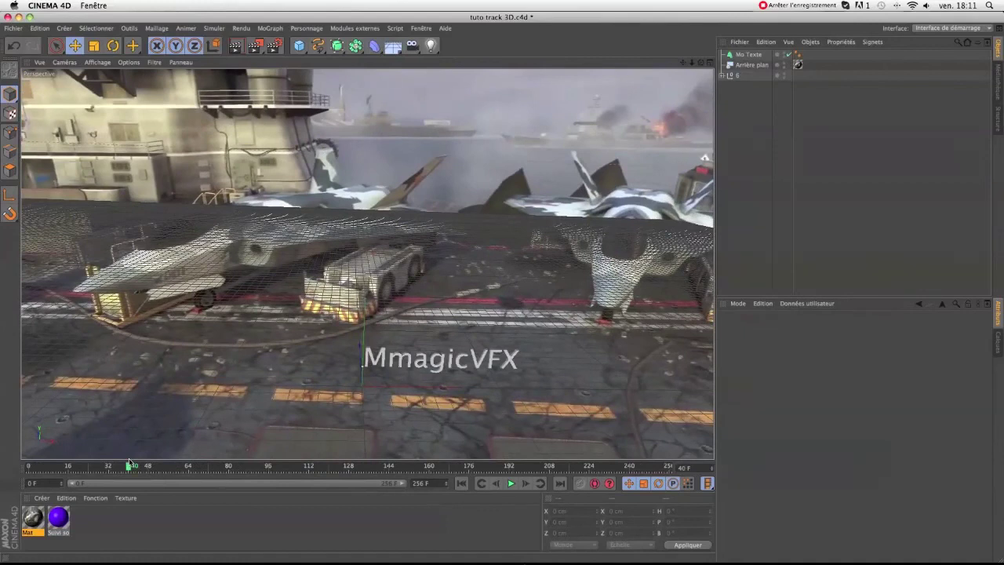